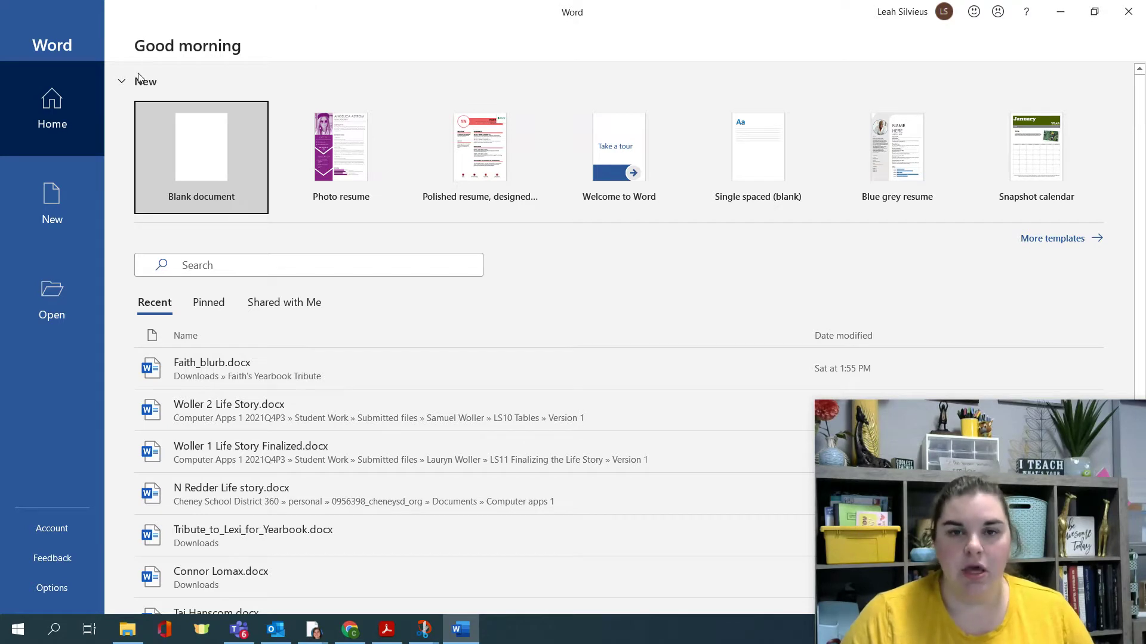
# Search Word's online template gallery for 'resume' and scroll through the resulting templates.
pyautogui.hotkey('alt', 'Tab')
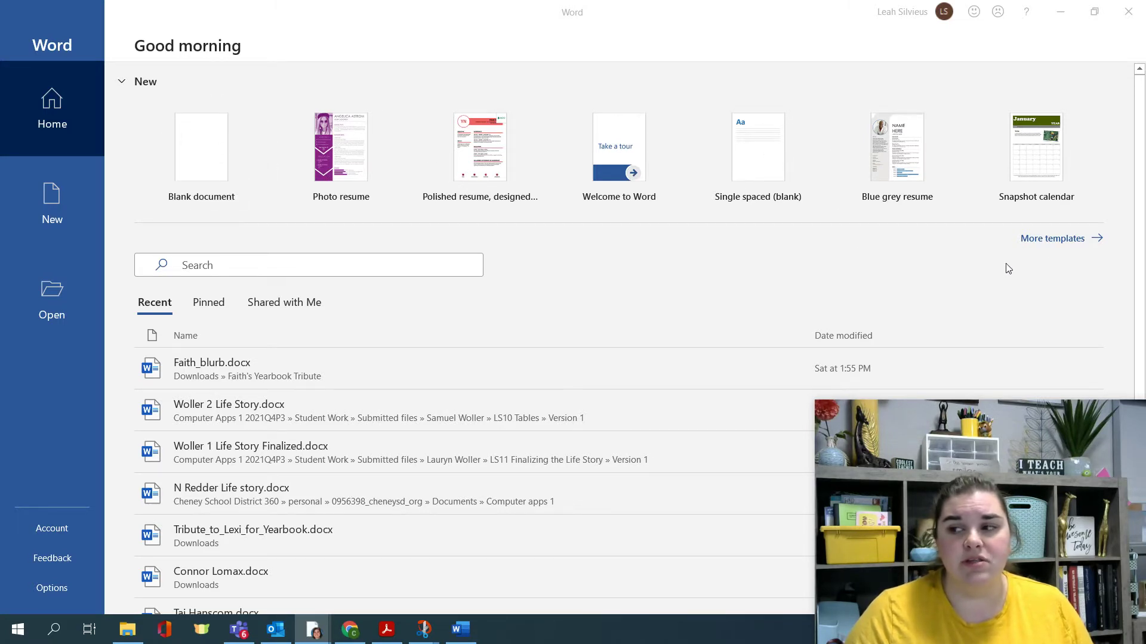
pyautogui.click(1054, 238)
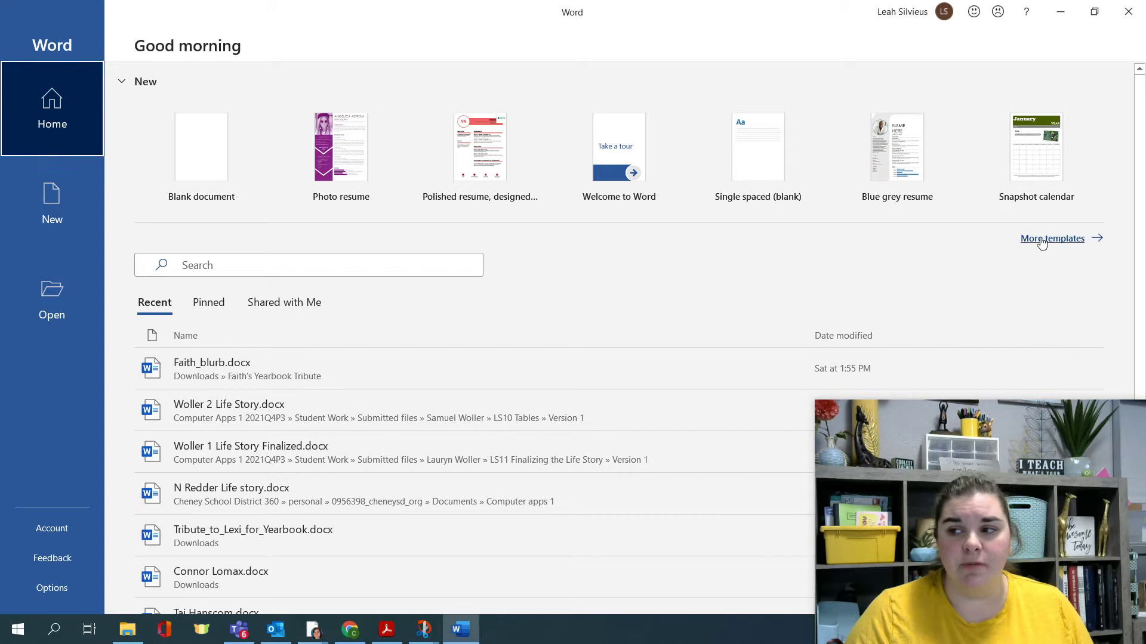
pyautogui.click(1041, 238)
pyautogui.click(283, 303)
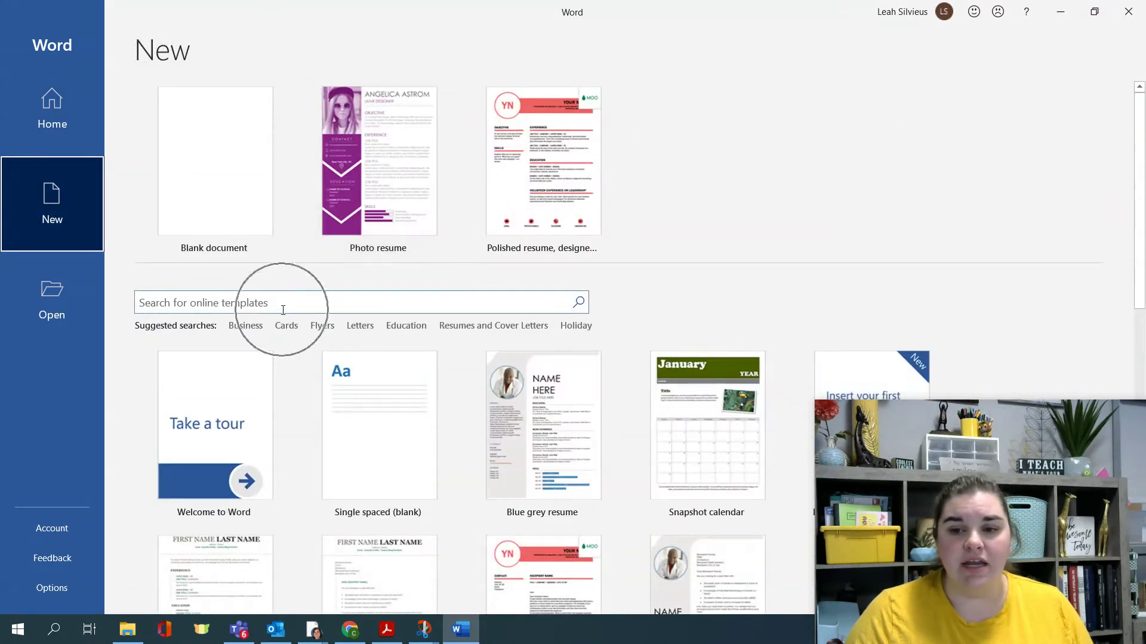
pyautogui.click(284, 305)
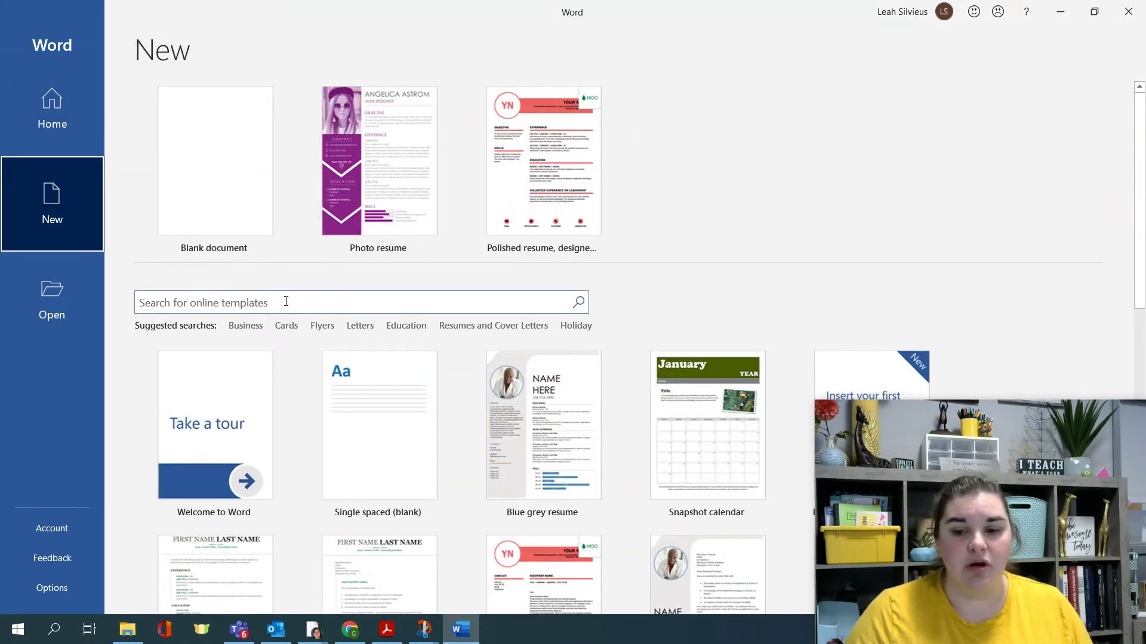
pyautogui.write('resume')
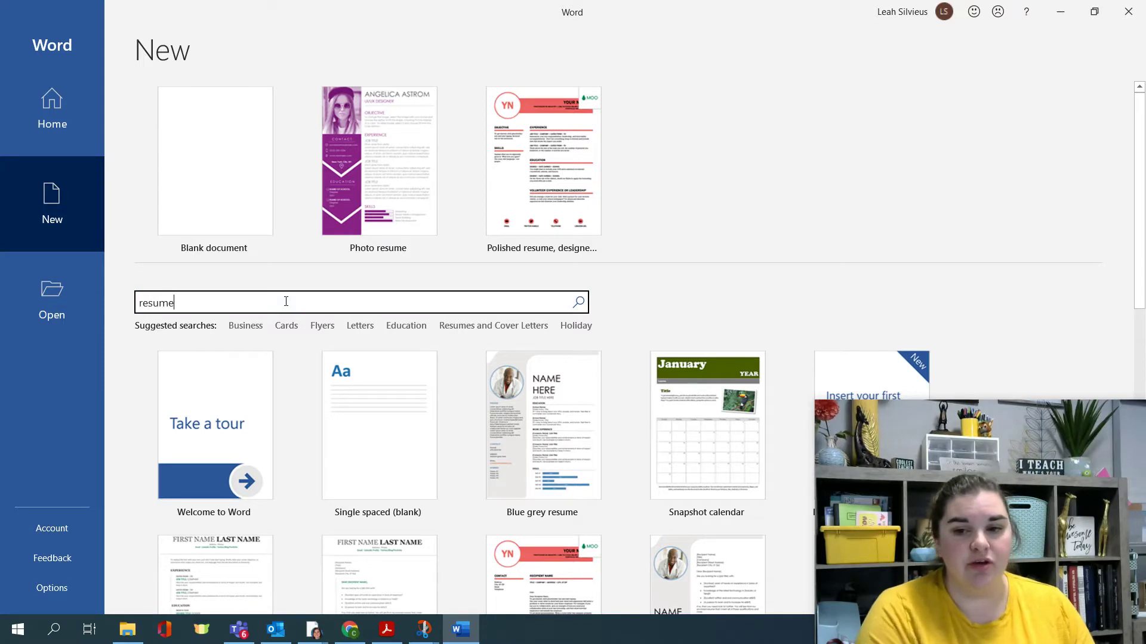
pyautogui.press('Return')
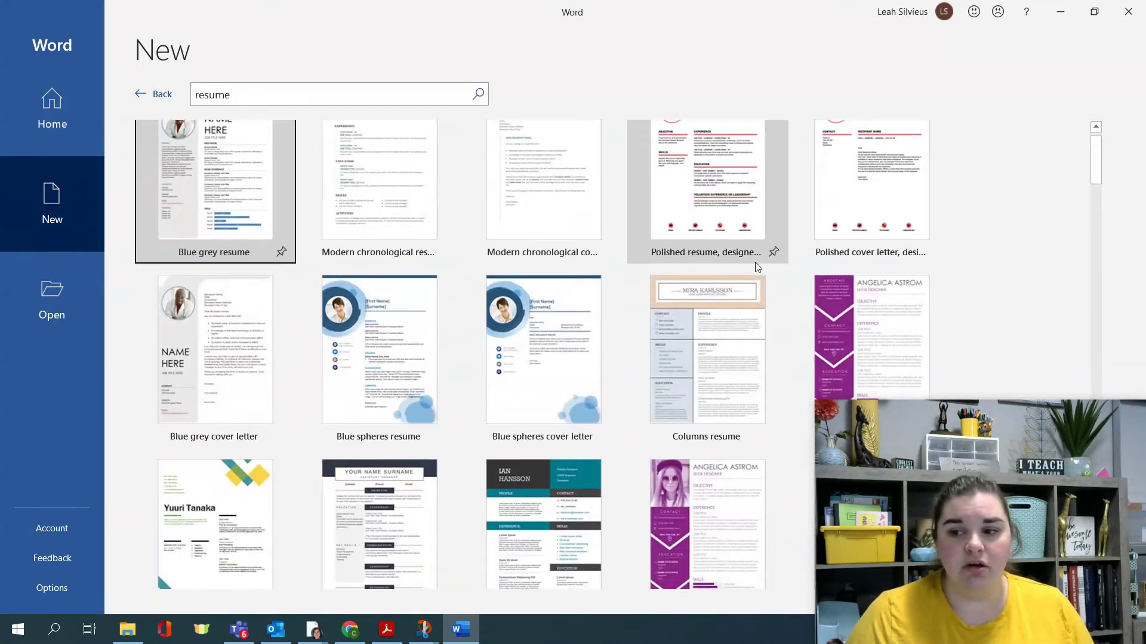
pyautogui.scroll(-5, 543, 299)
pyautogui.scroll(3, 543, 299)
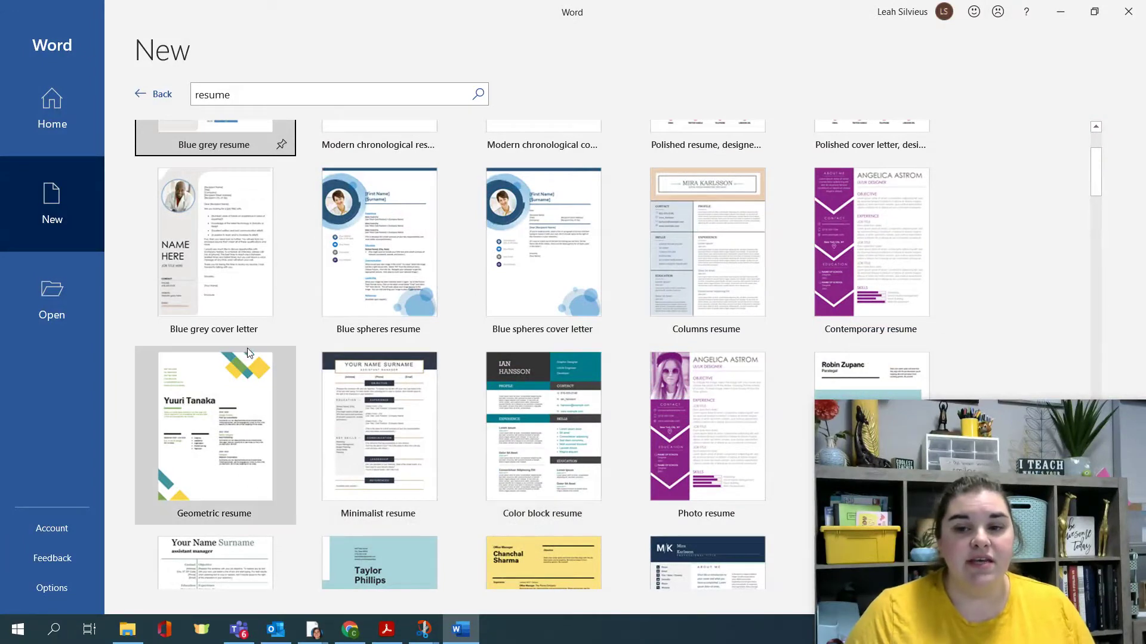
pyautogui.scroll(3, 248, 352)
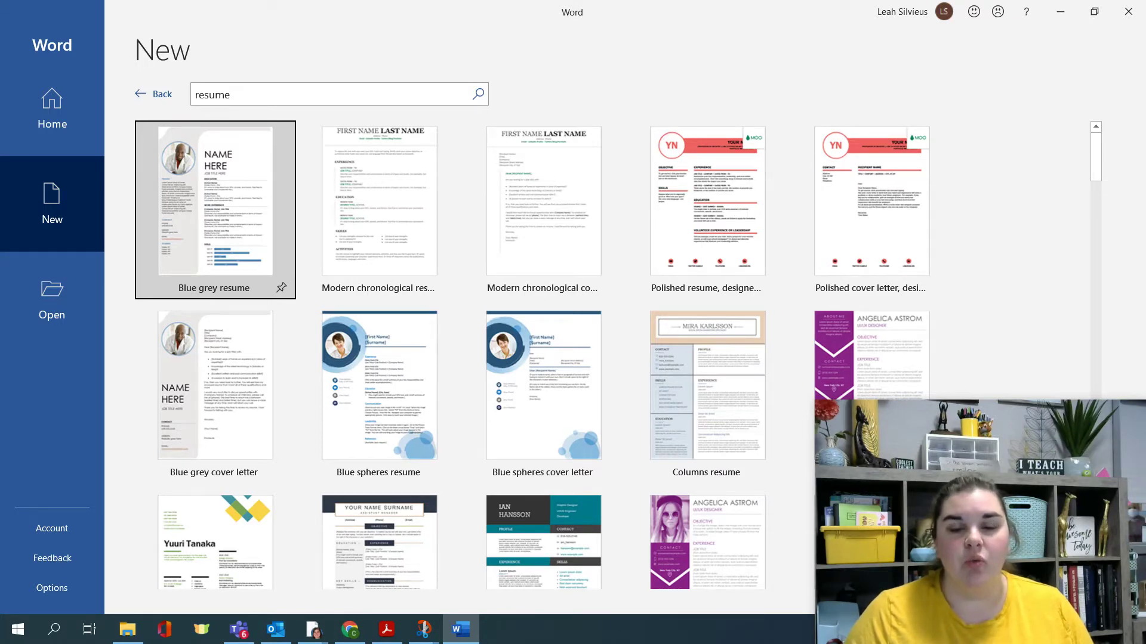
# Maximize Chrome and browse the Google Docs template gallery's Resumes section (Swiss, Serif, Coral, Spearmint).
pyautogui.hotkey('alt', 'Tab')
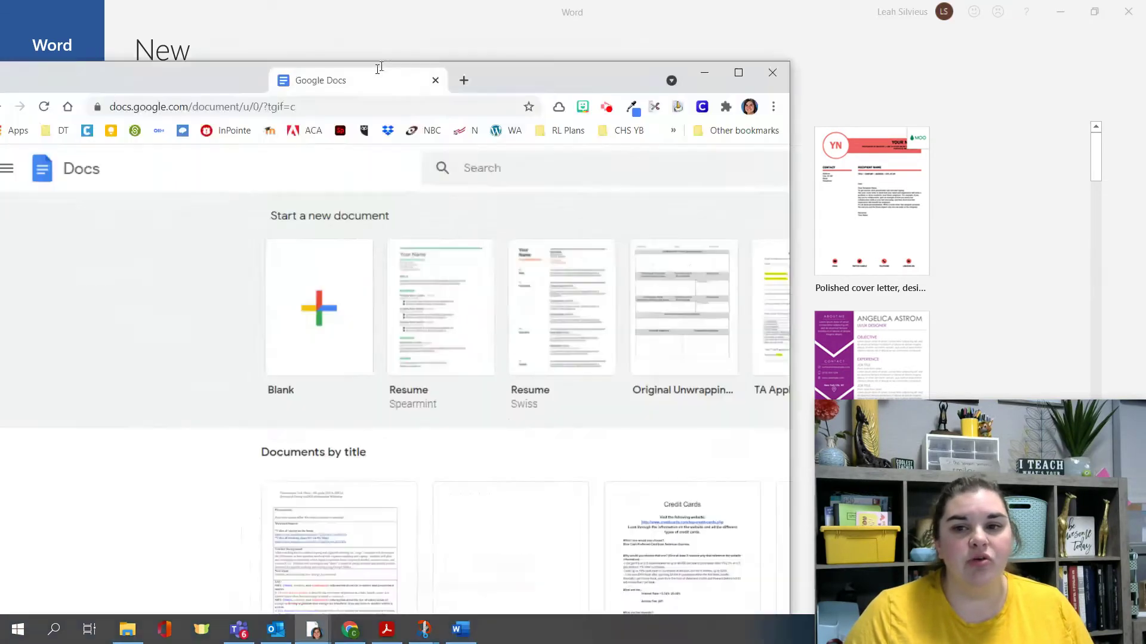
pyautogui.moveTo(379, 69); pyautogui.dragTo(478, 8)
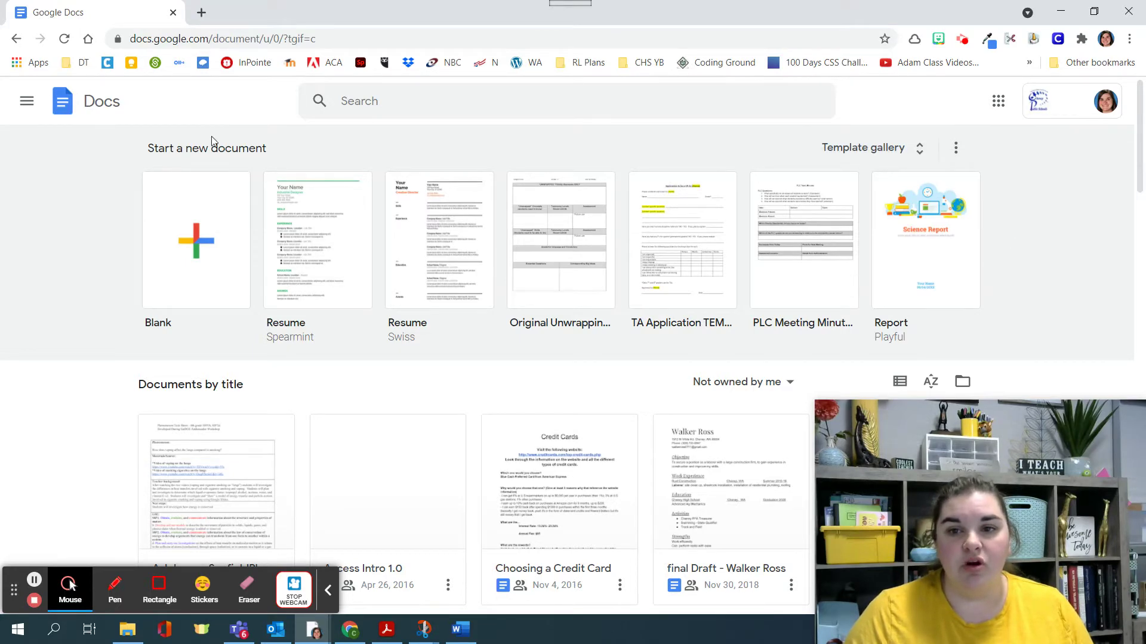
pyautogui.click(101, 110)
pyautogui.click(844, 157)
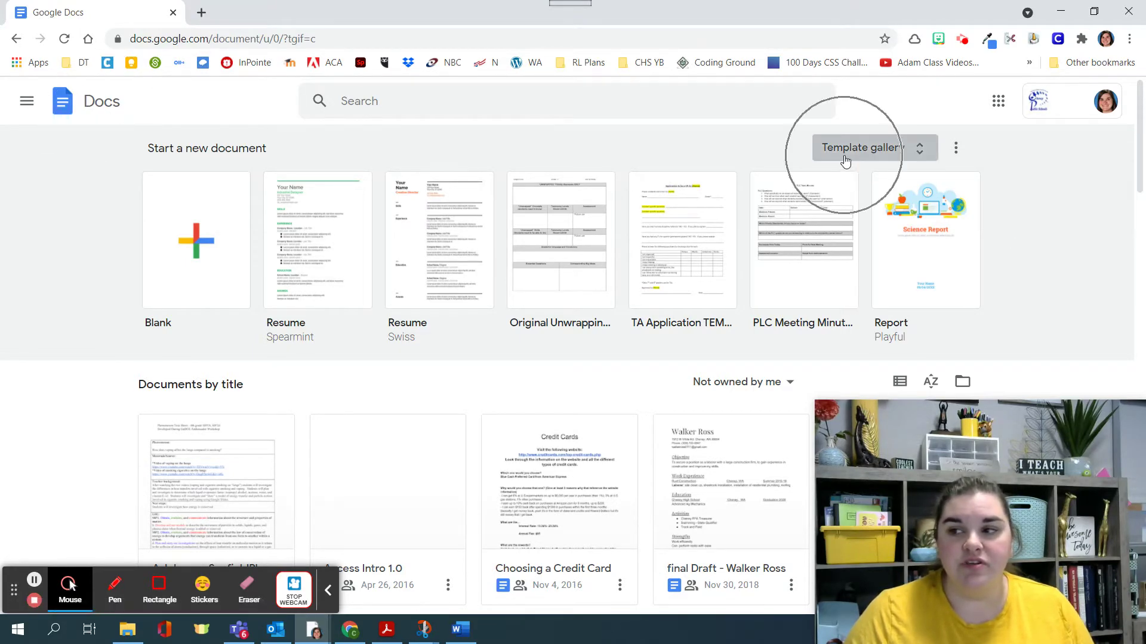
pyautogui.scroll(-3, 340, 462)
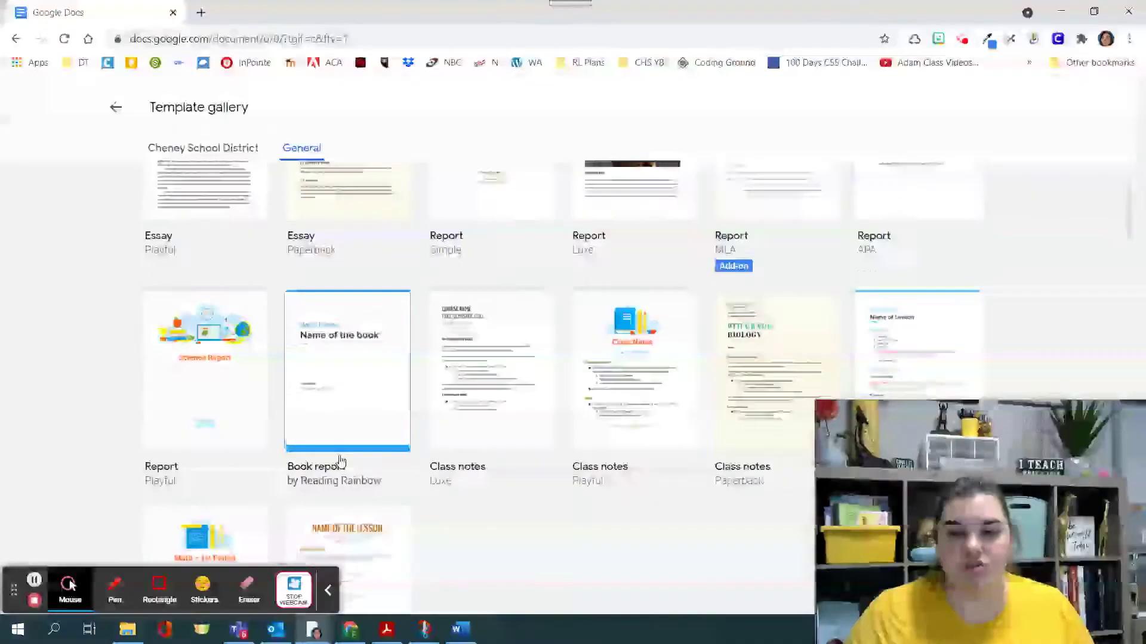
pyautogui.scroll(-20, 468, 447)
pyautogui.scroll(6, 471, 448)
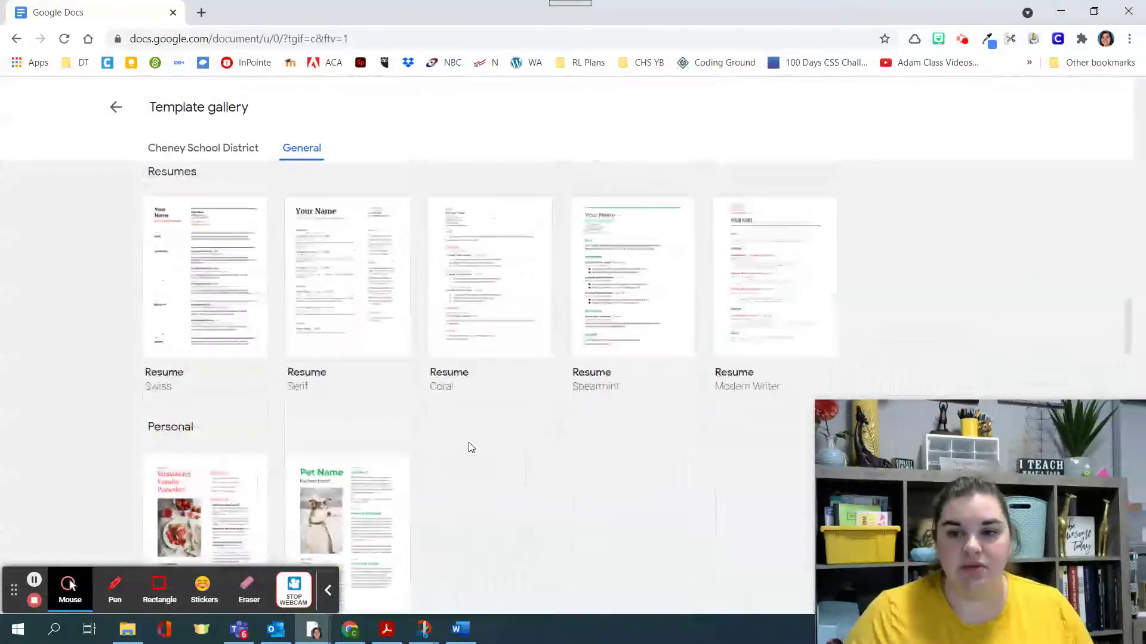
pyautogui.scroll(2, 469, 448)
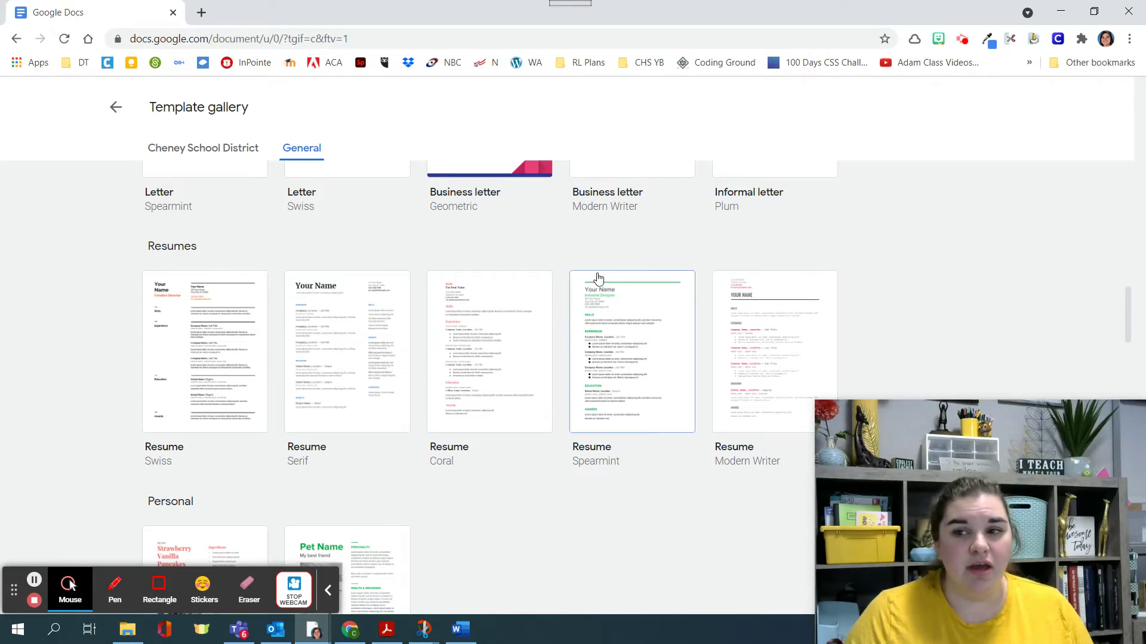
# Look at Google image results for resume template examples in a new tab, then return to Word.
pyautogui.click(201, 13)
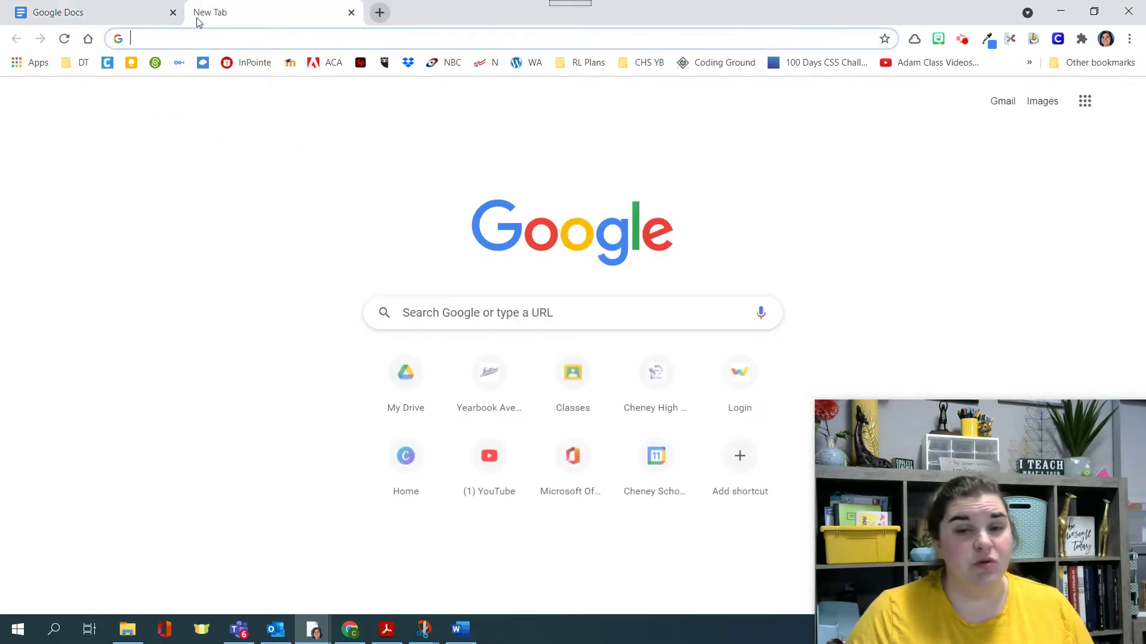
pyautogui.write('resume templa')
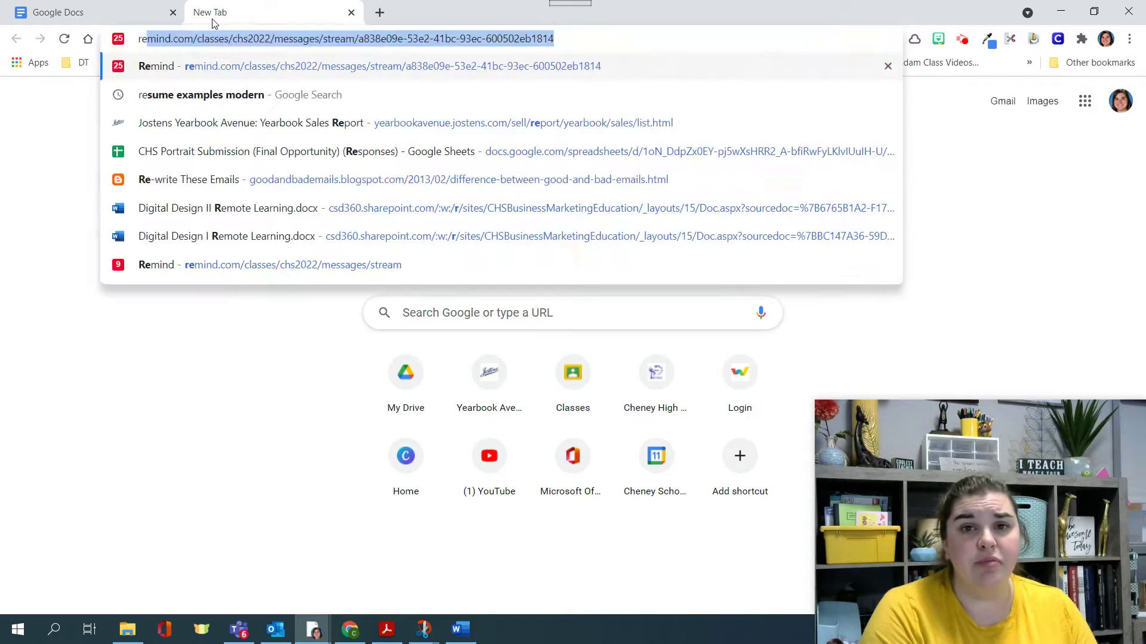
pyautogui.write('te exam')
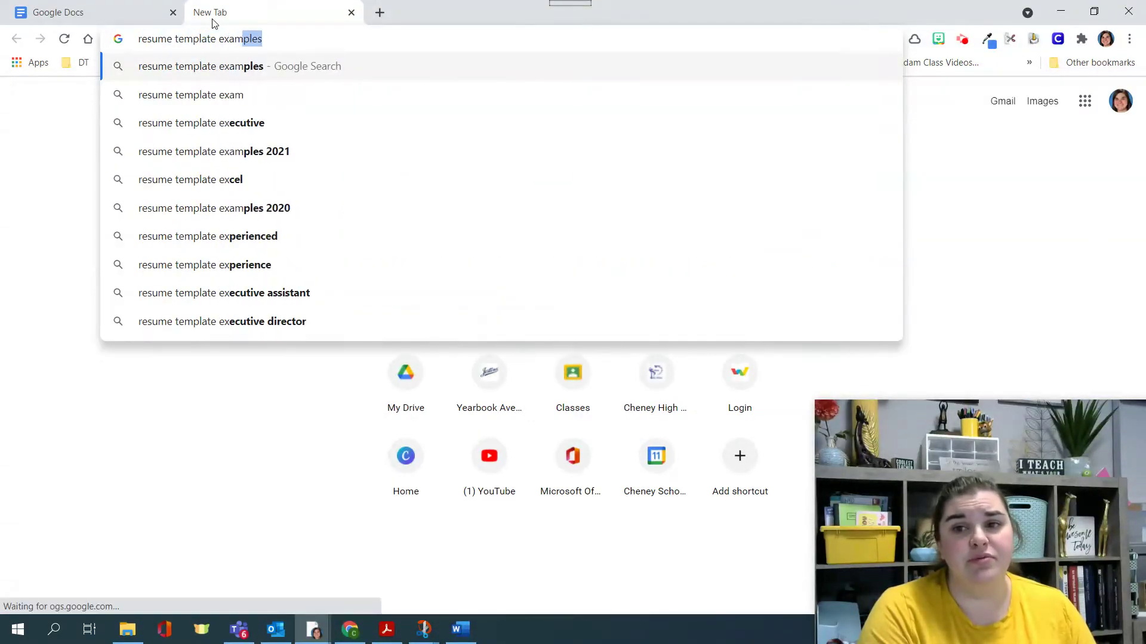
pyautogui.press('Return')
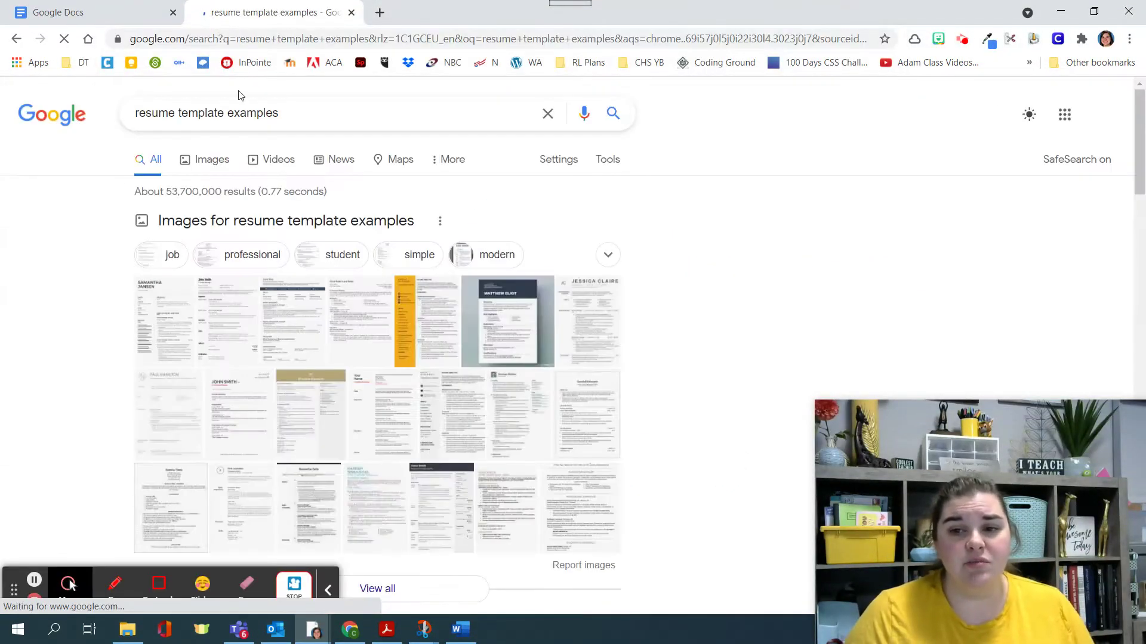
pyautogui.click(227, 167)
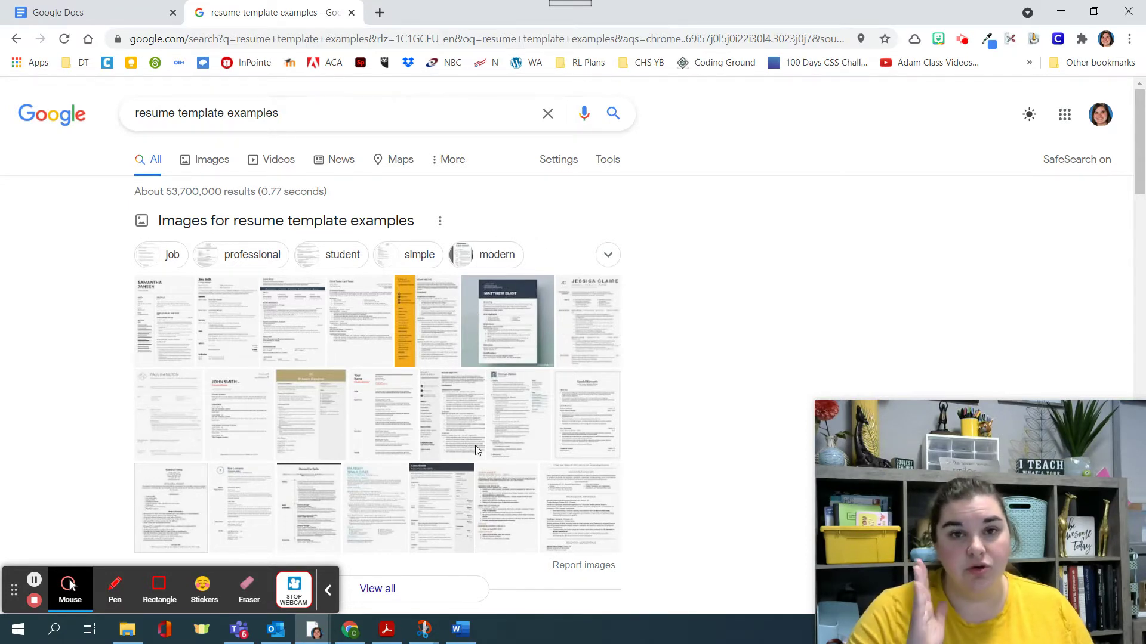
pyautogui.click(460, 629)
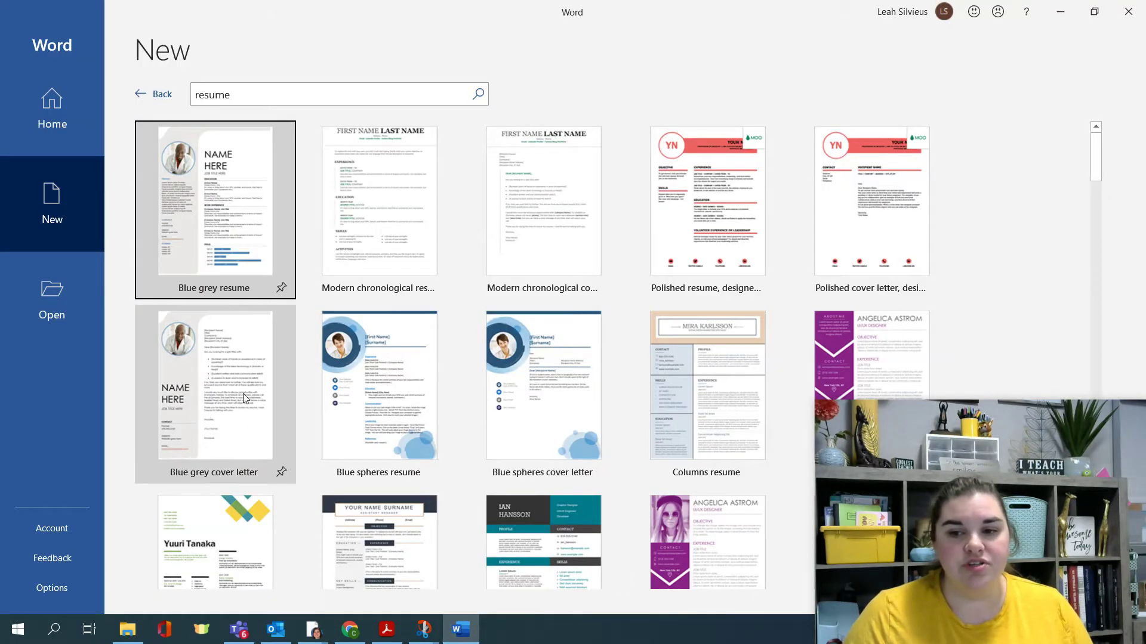
# Preview the Blue grey resume template, then close the preview.
pyautogui.click(189, 388)
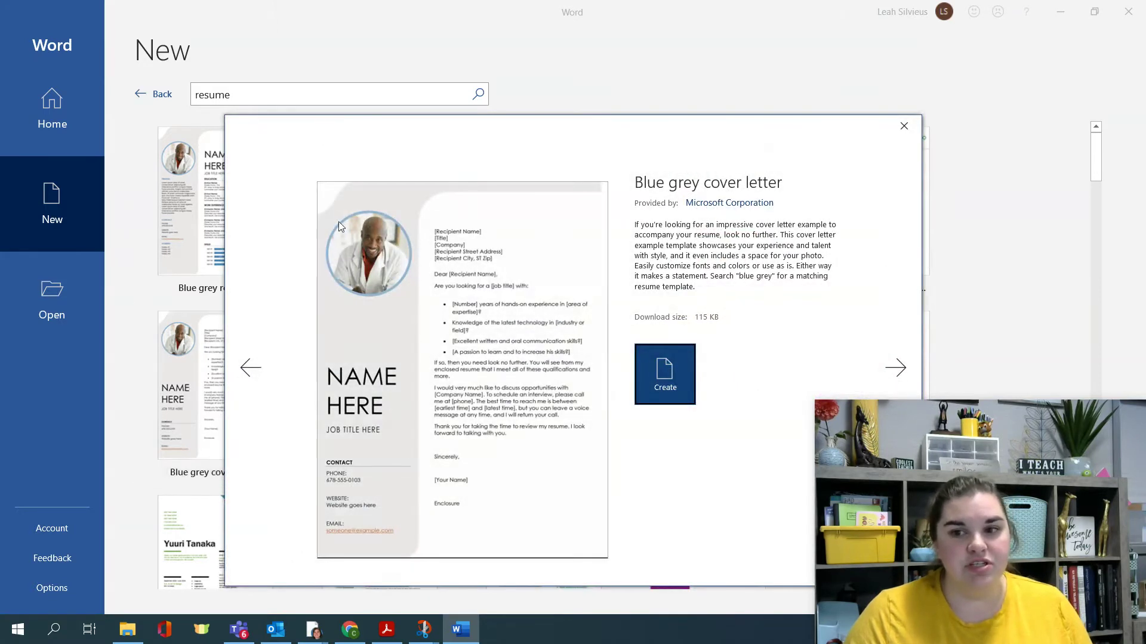
pyautogui.click(338, 225)
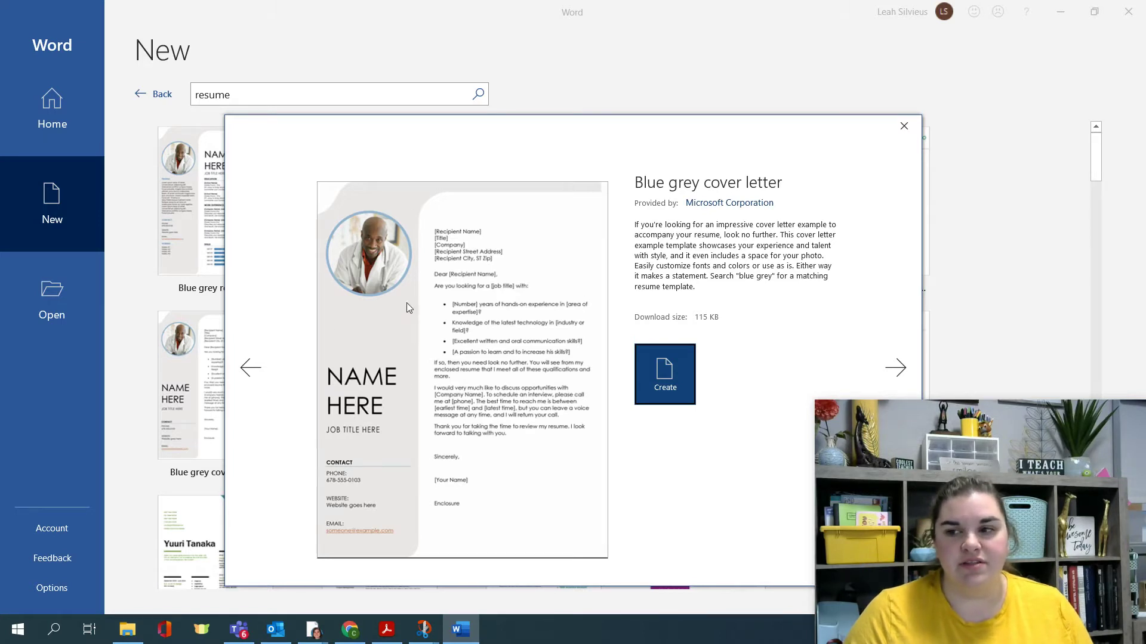
pyautogui.hotkey('alt', 'Tab')
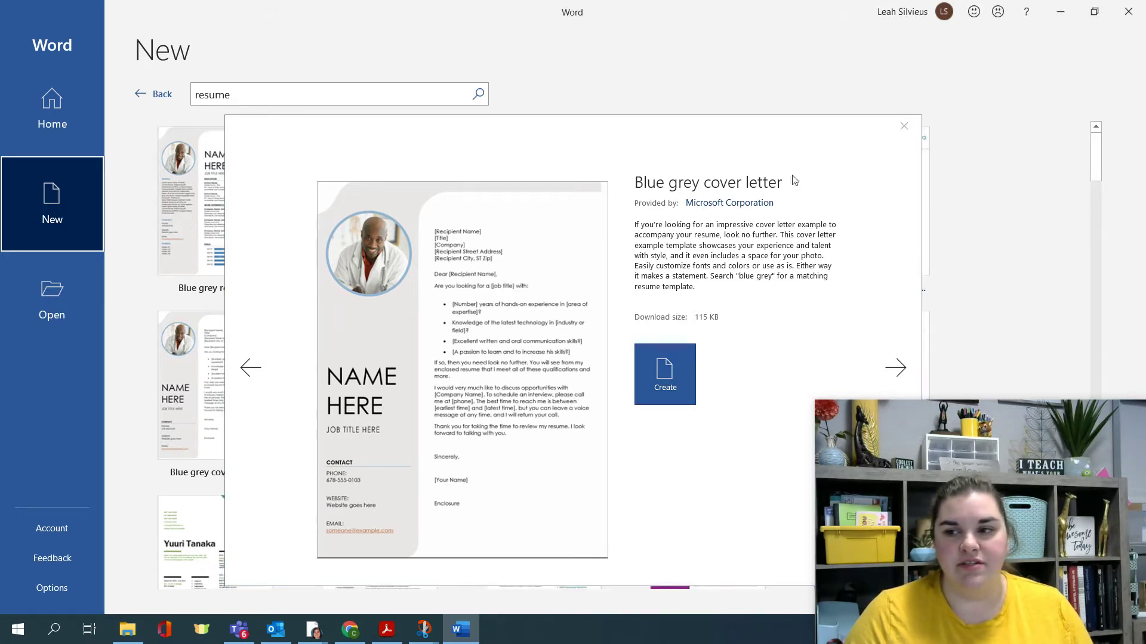
pyautogui.click(181, 230)
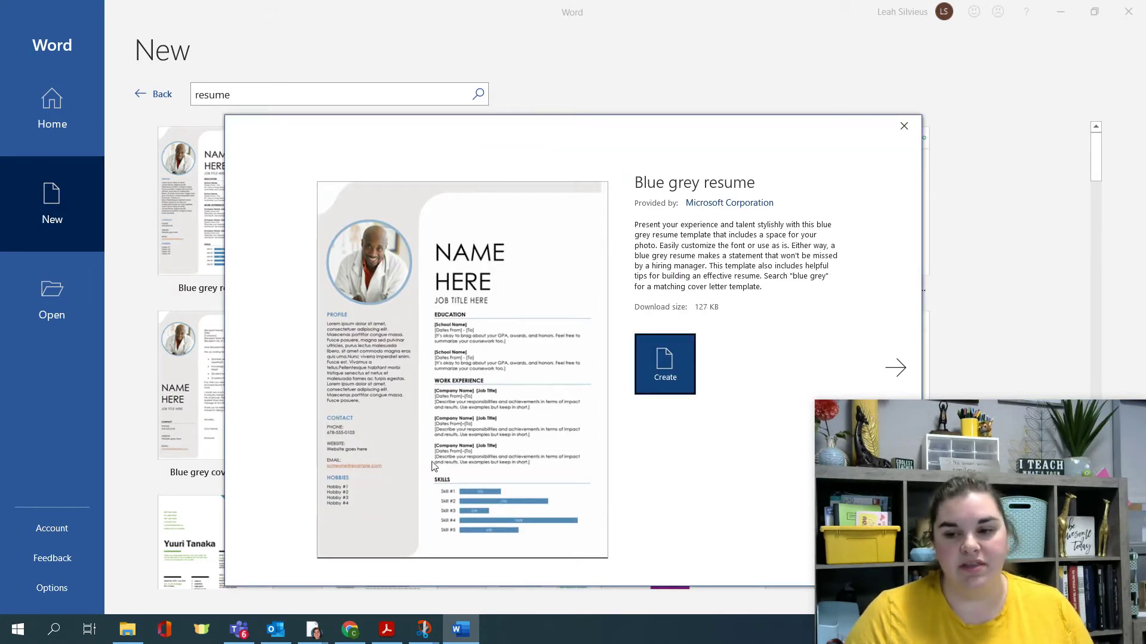
pyautogui.click(904, 126)
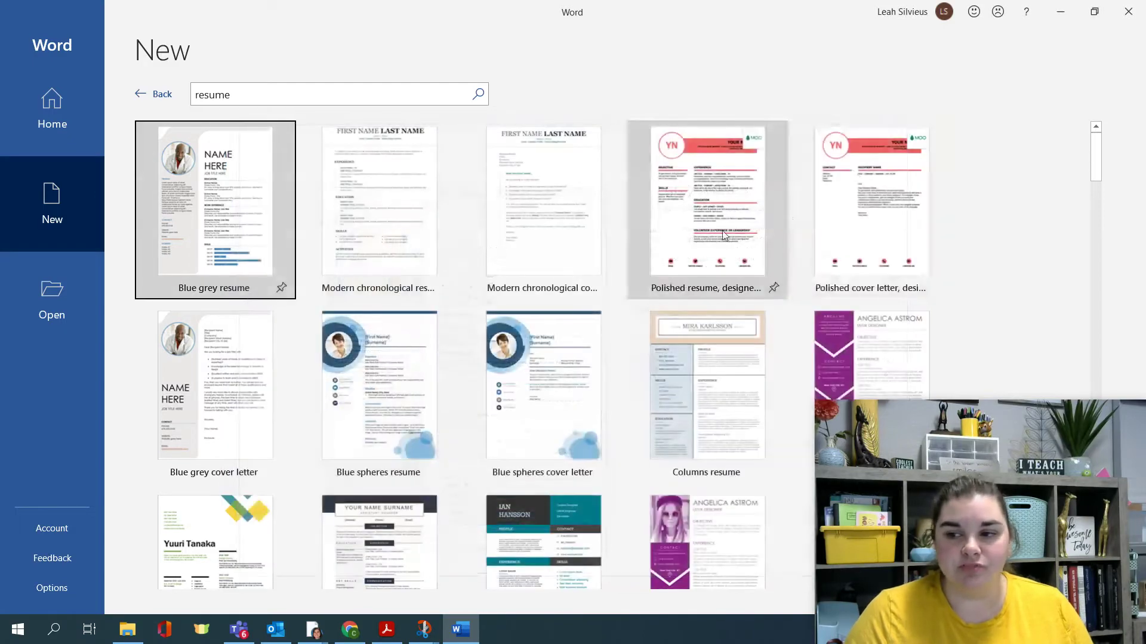
# Scroll through the resume search results to locate the Accounting resume tile.
pyautogui.scroll(-10, 252, 272)
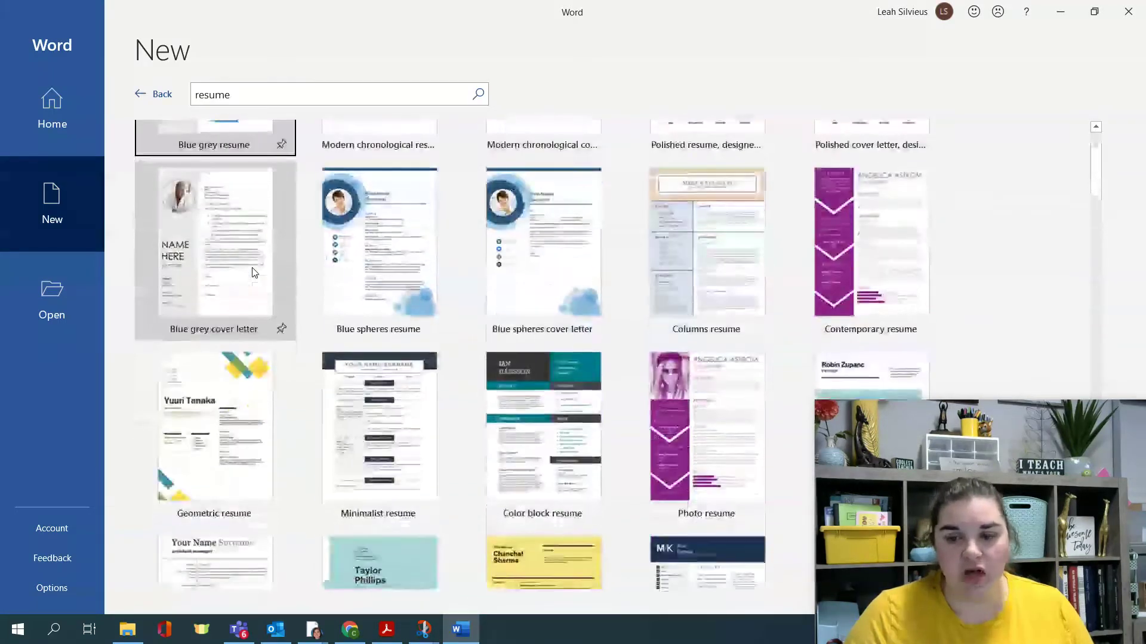
pyautogui.scroll(-20, 252, 272)
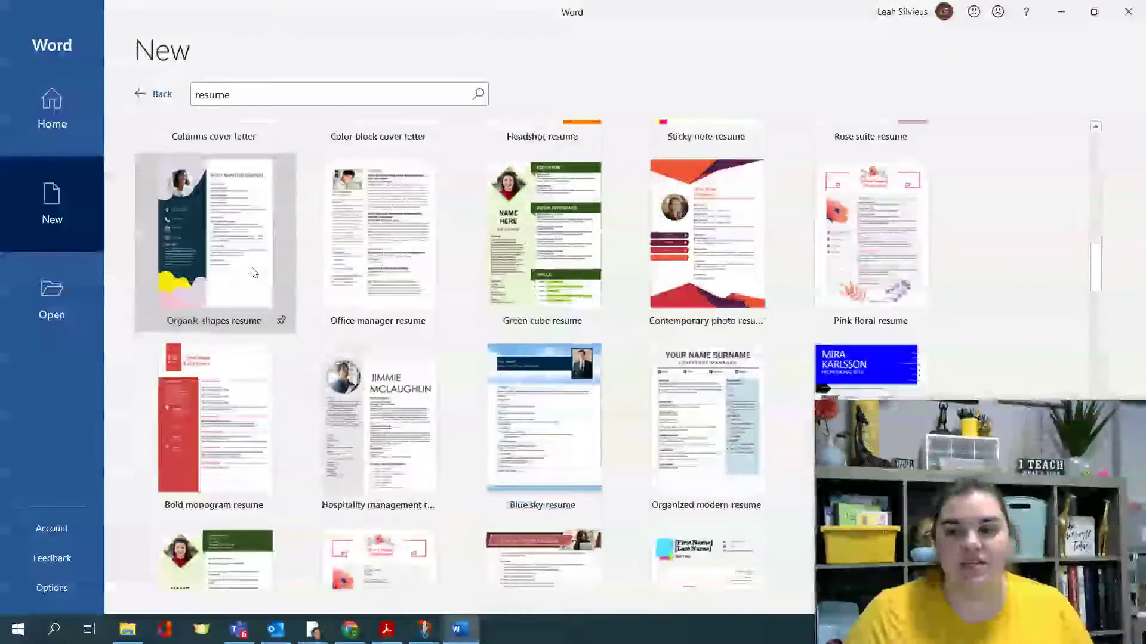
pyautogui.scroll(-15, 251, 271)
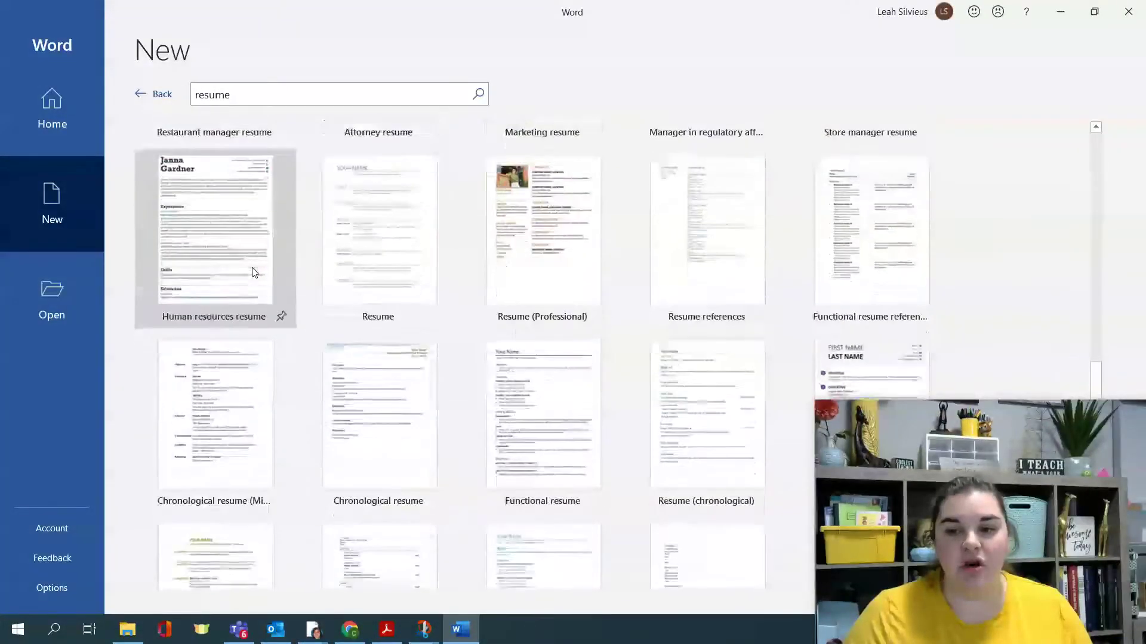
pyautogui.scroll(-8, 252, 271)
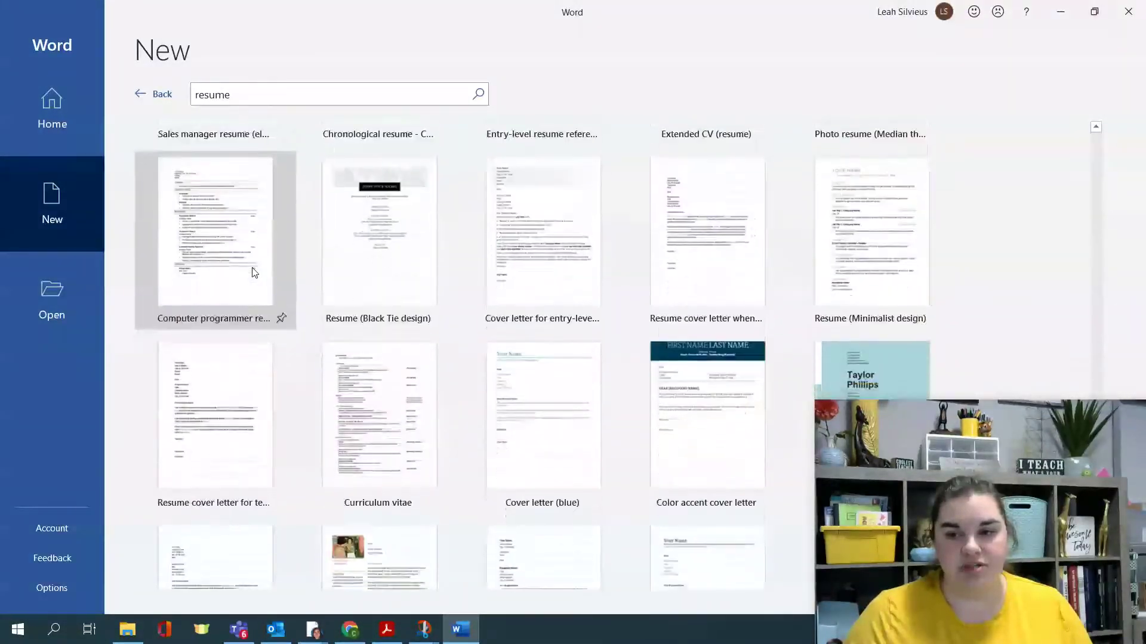
pyautogui.scroll(10, 522, 417)
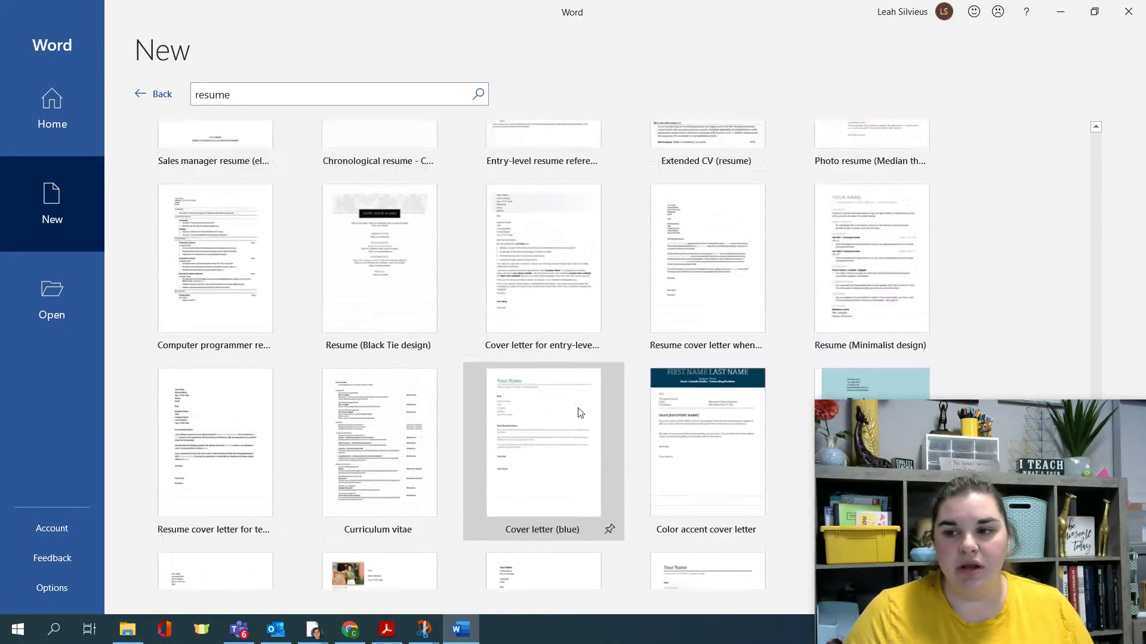
pyautogui.scroll(18, 434, 478)
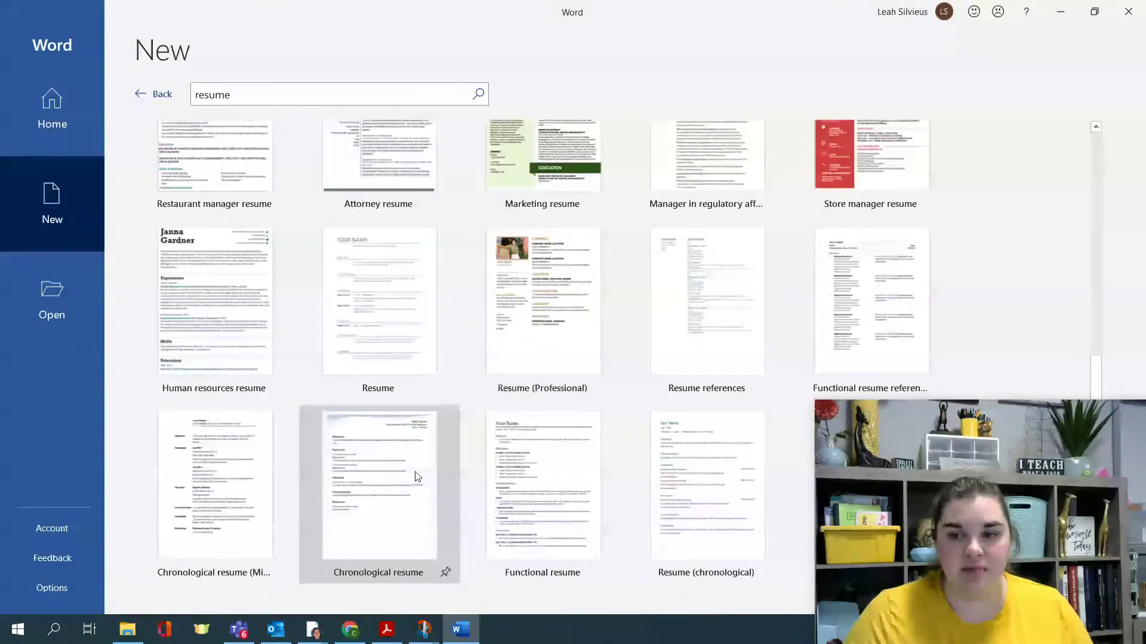
pyautogui.scroll(3, 416, 479)
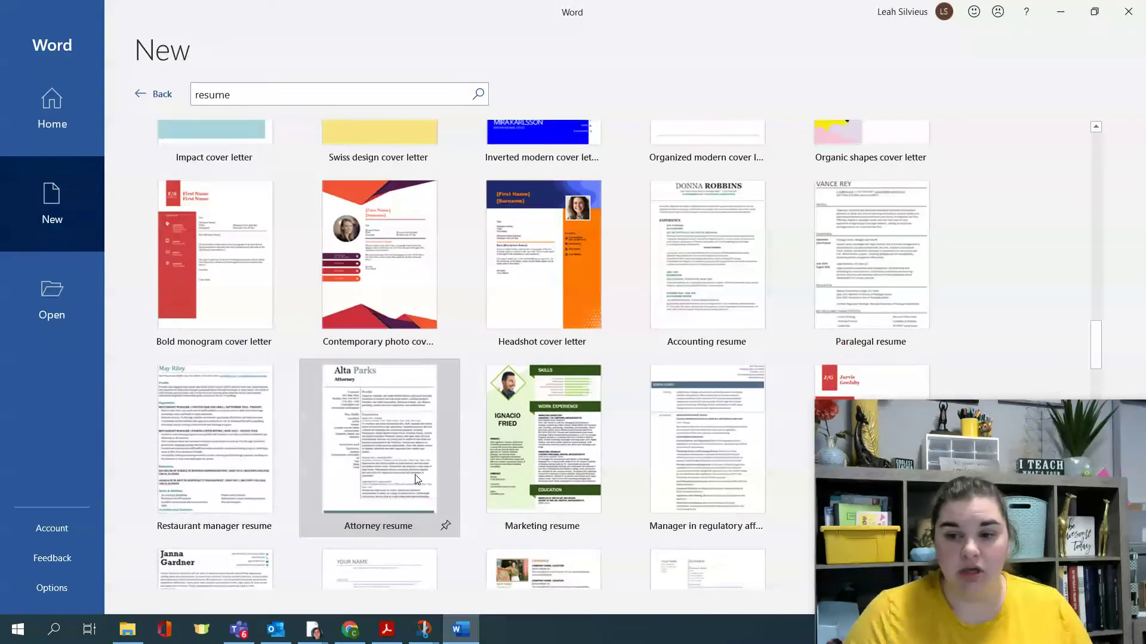
# Create a new document from the Accounting resume template, with Resume Assistant open alongside.
pyautogui.click(734, 238)
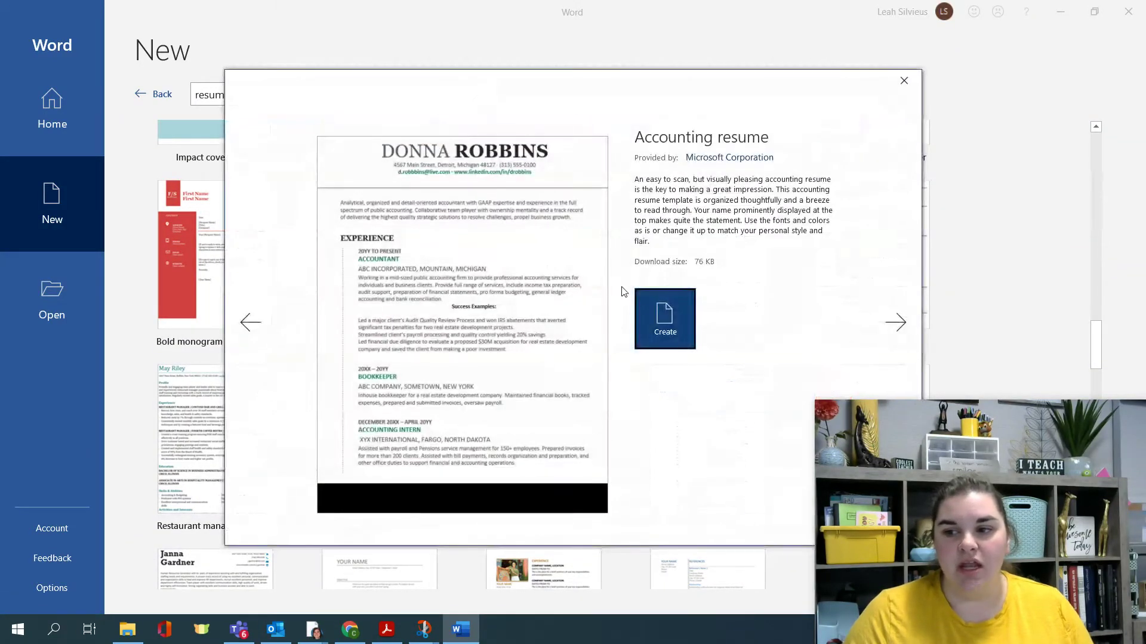
pyautogui.click(655, 310)
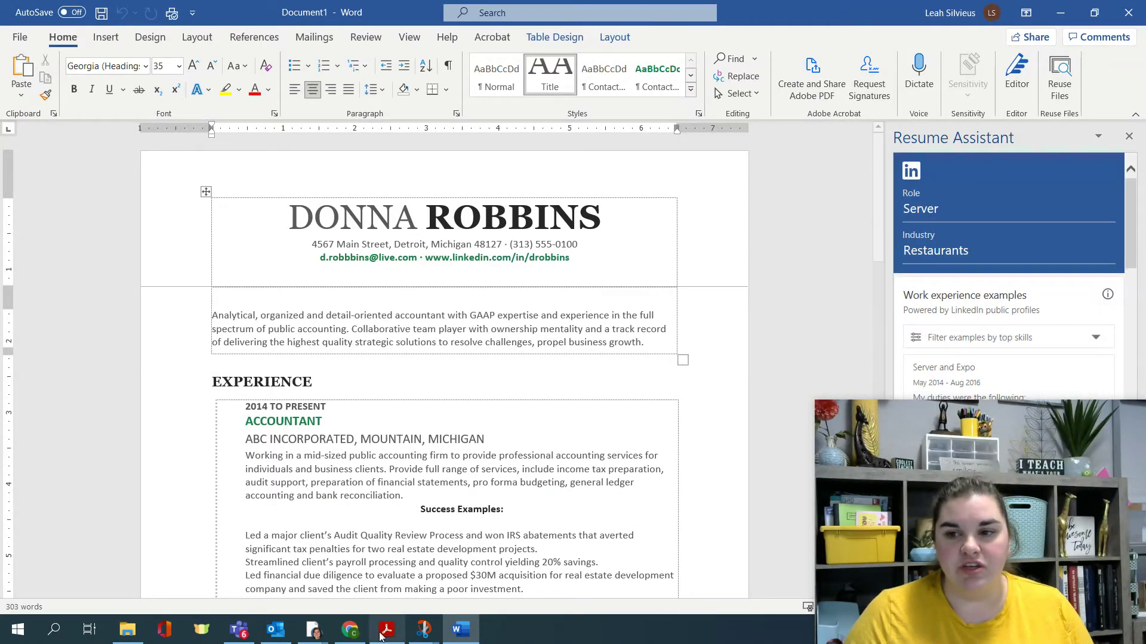
pyautogui.moveTo(244, 217); pyautogui.dragTo(615, 221)
pyautogui.click(507, 218)
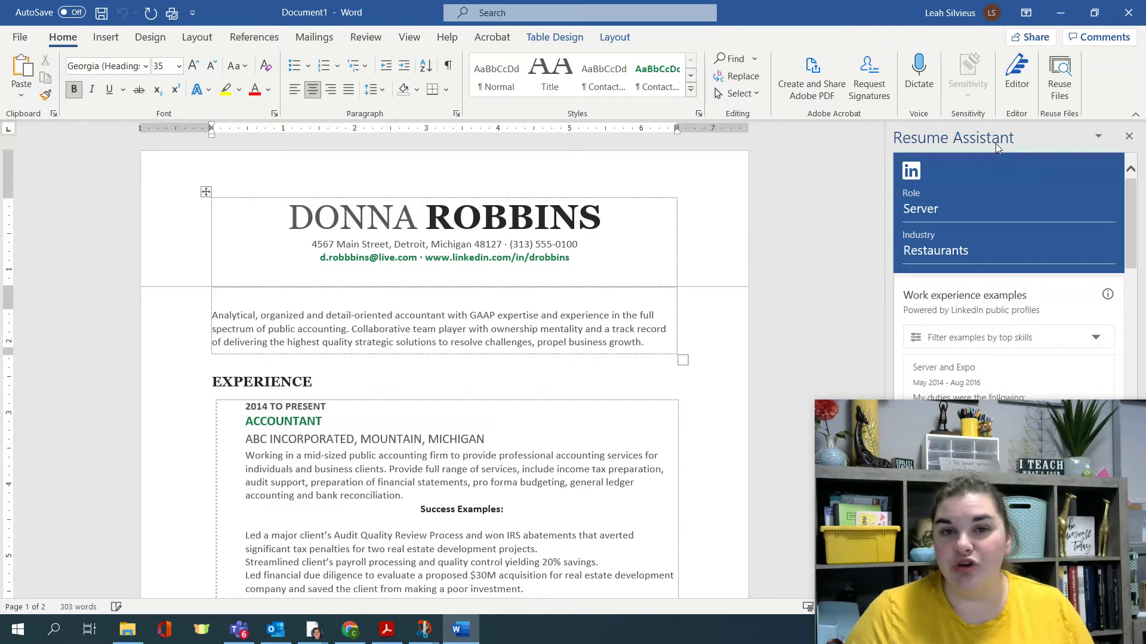
pyautogui.click(919, 171)
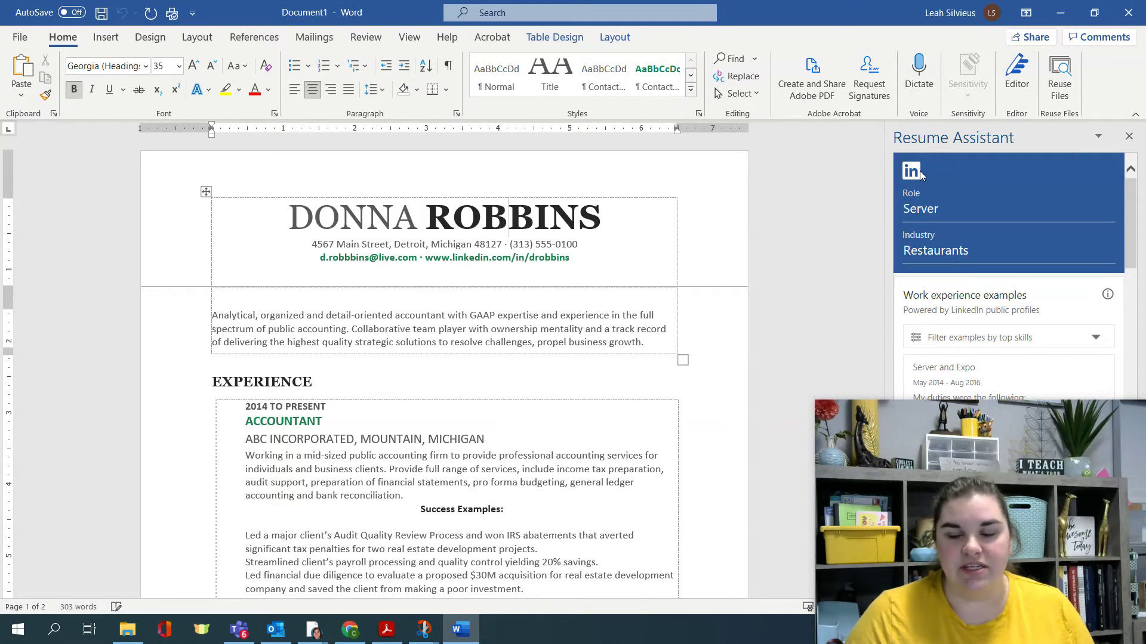
pyautogui.moveTo(948, 412); pyautogui.dragTo(678, 416)
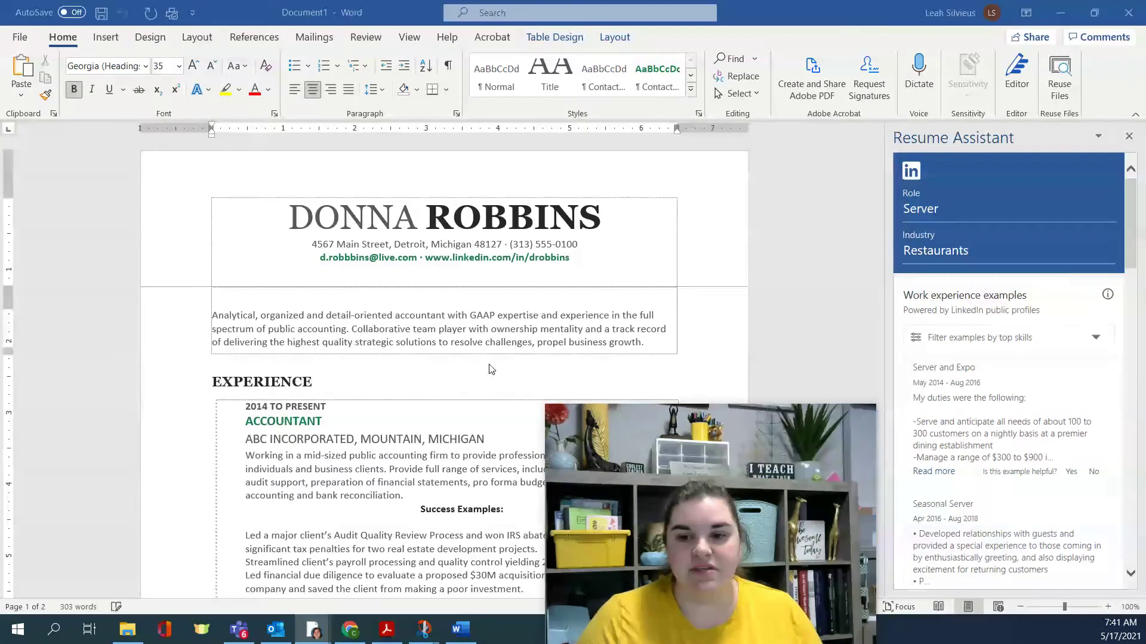
# Change the Resume Assistant role from Server to Cashier.
pyautogui.doubleClick(915, 208)
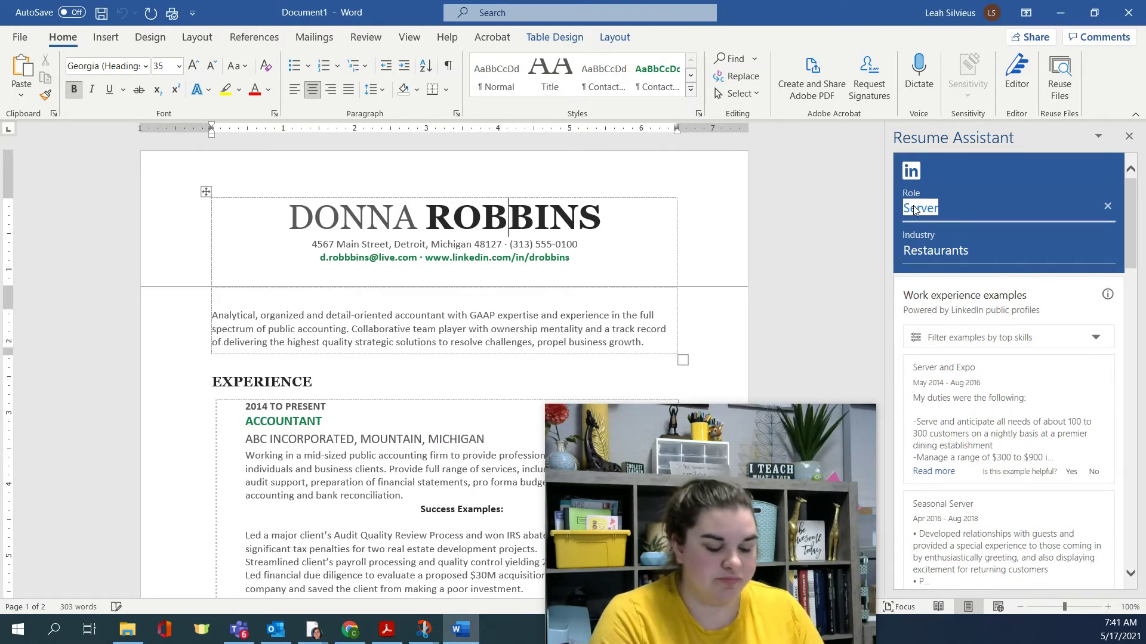
pyautogui.write('Cas')
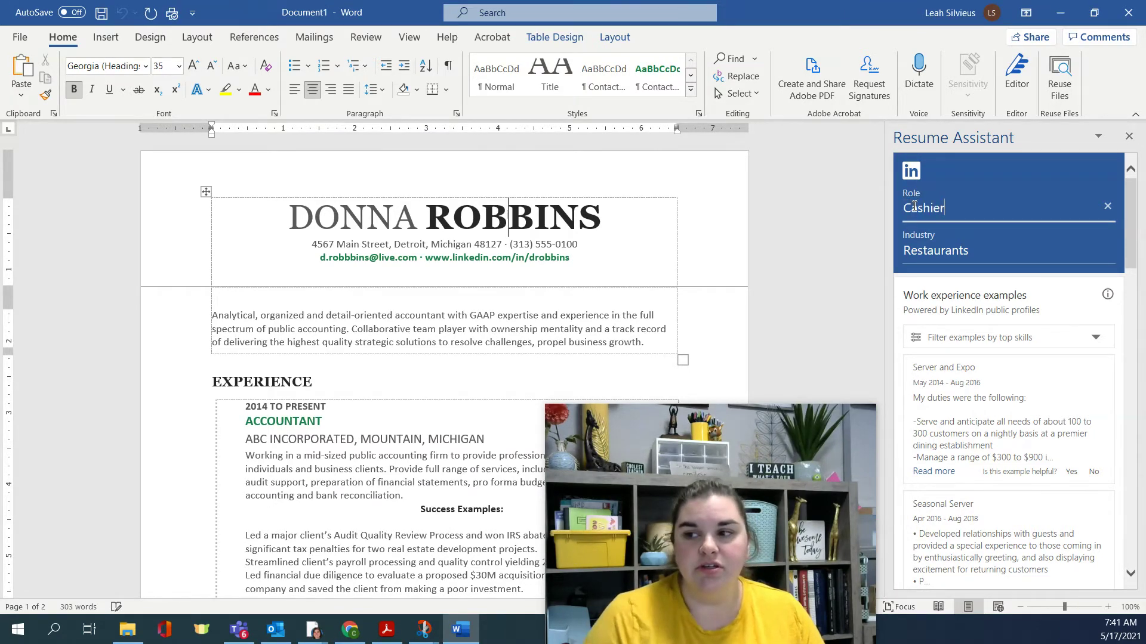
pyautogui.write('hier')
pyautogui.click(926, 235)
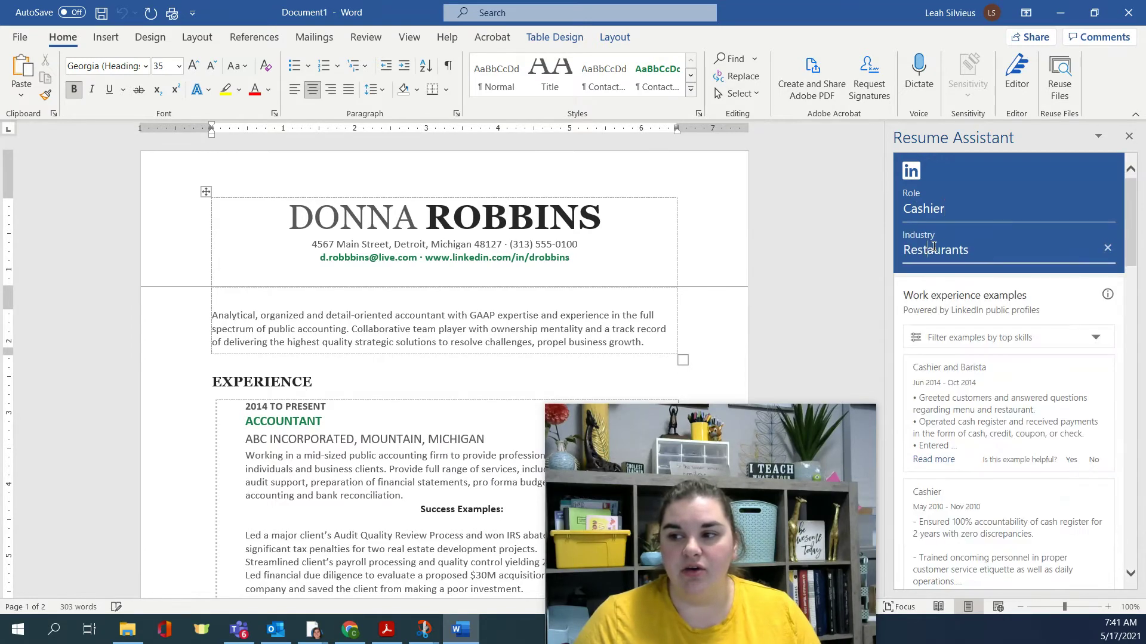
# Try grocery, then store, as the industry, and finally clear the industry field.
pyautogui.doubleClick(933, 246)
pyautogui.write('grove')
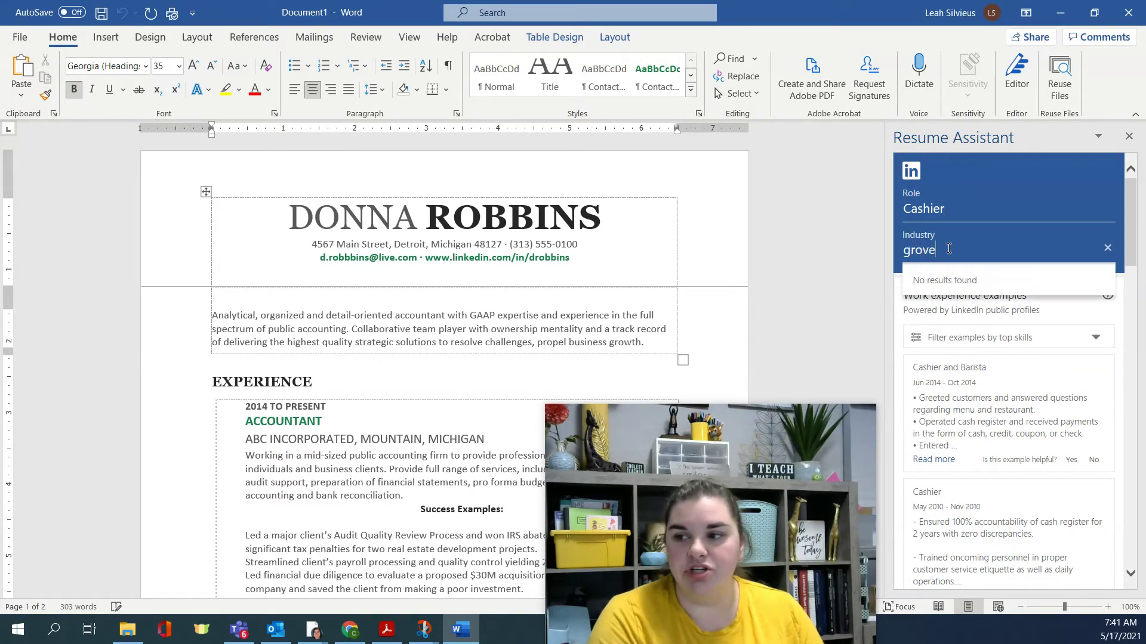
pyautogui.press('BackSpace')
pyautogui.press('BackSpace')
pyautogui.write('cer')
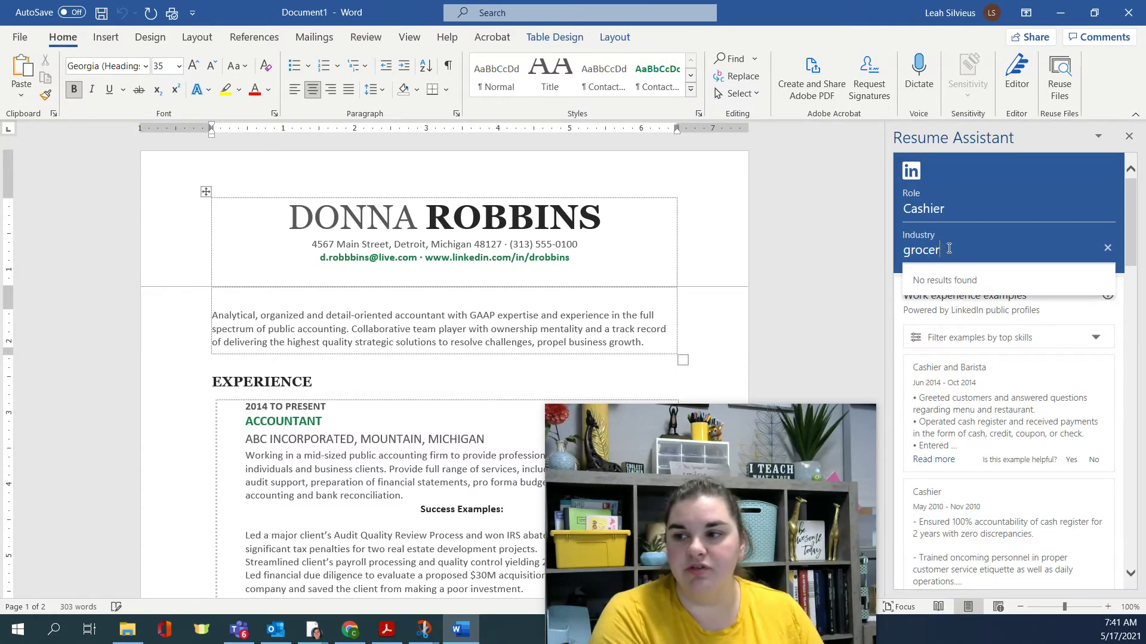
pyautogui.write('y')
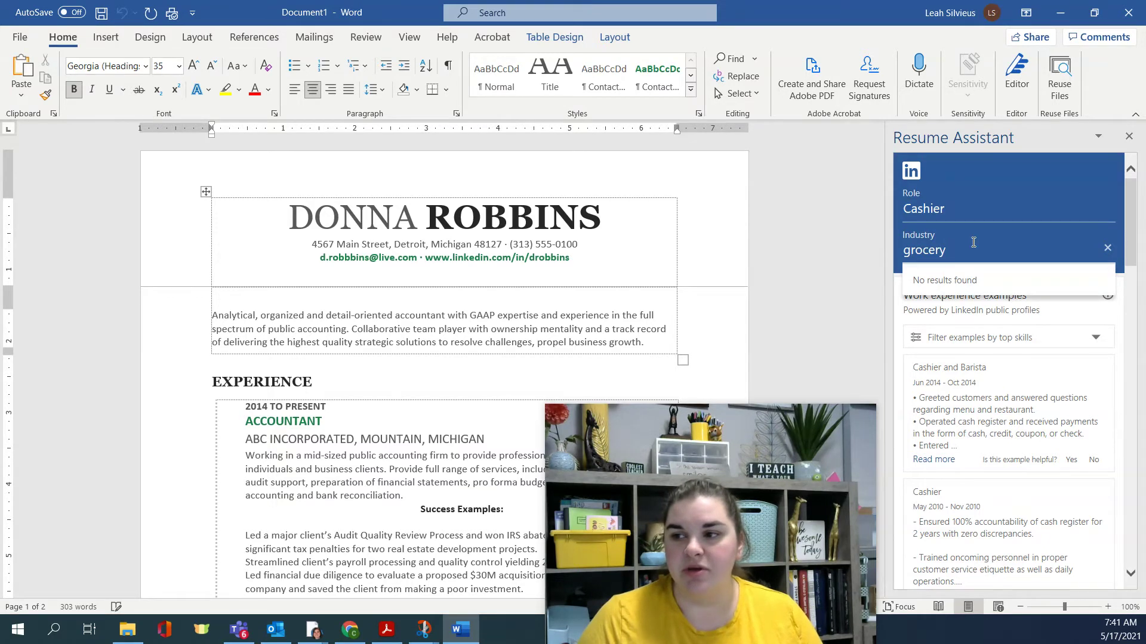
pyautogui.doubleClick(973, 242)
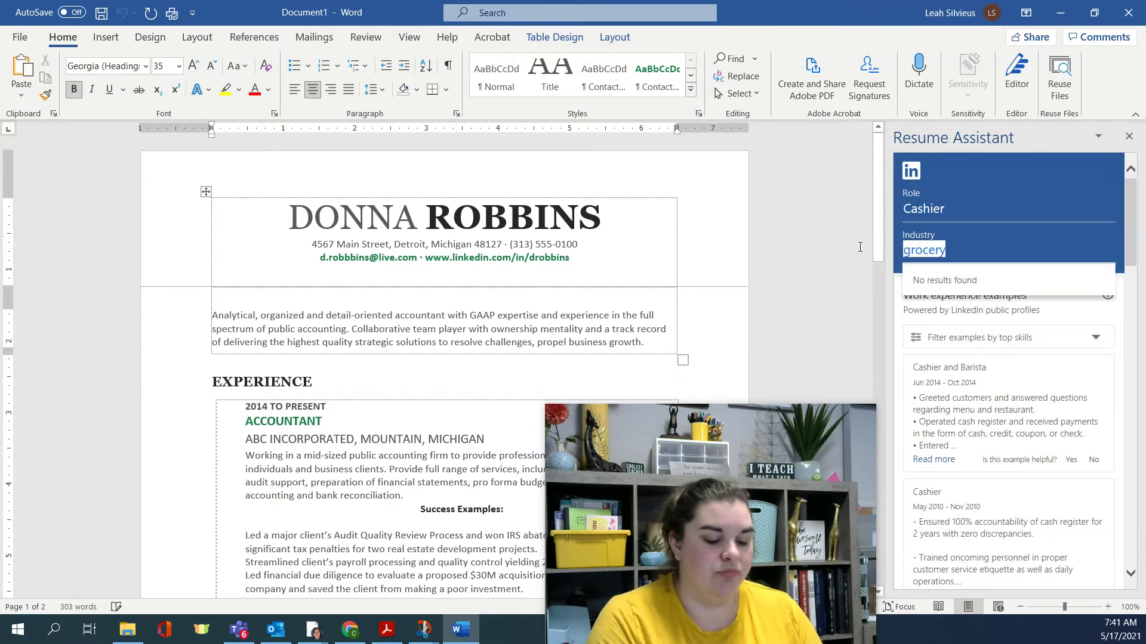
pyautogui.write('store')
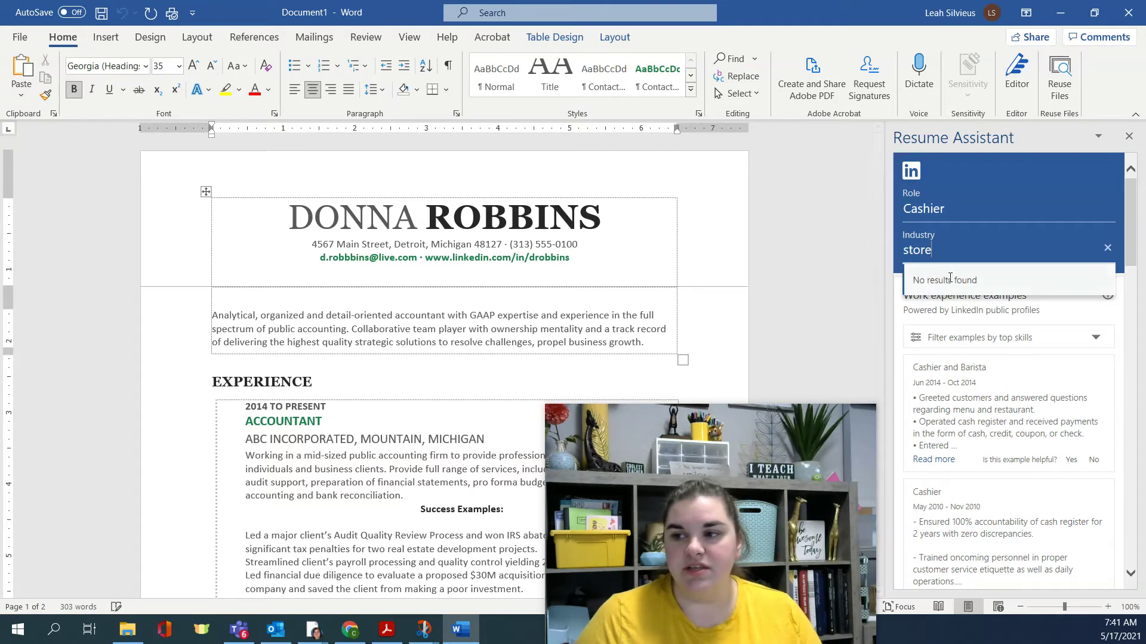
pyautogui.click(1110, 247)
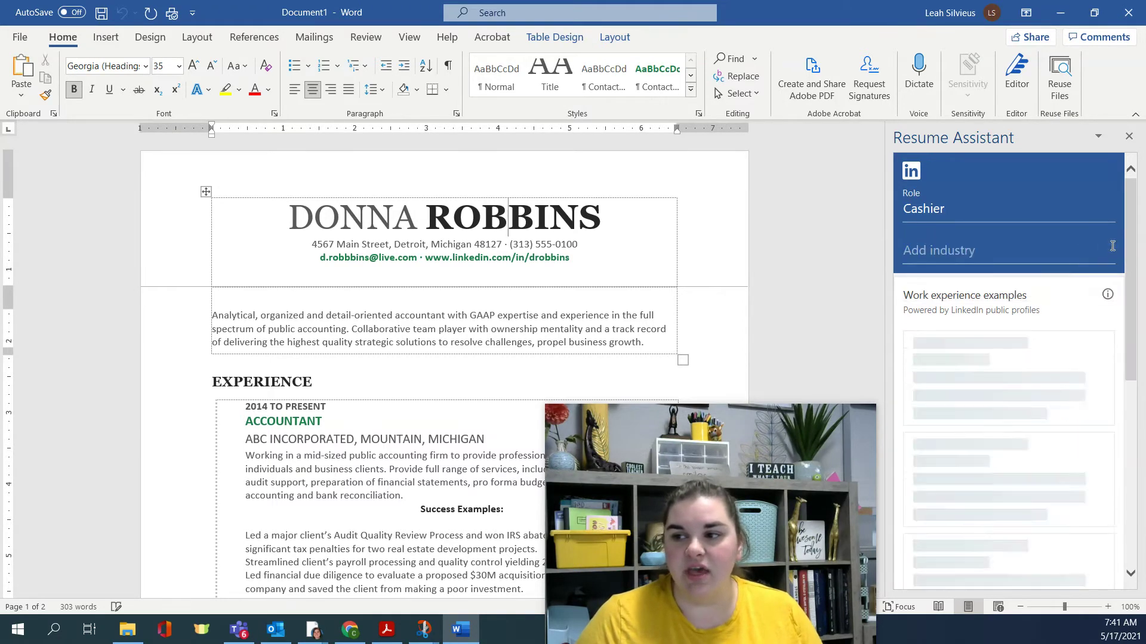
# Browse the Cashier examples and expand Cashier & Committee Member to read its Products Committee duties.
pyautogui.click(918, 214)
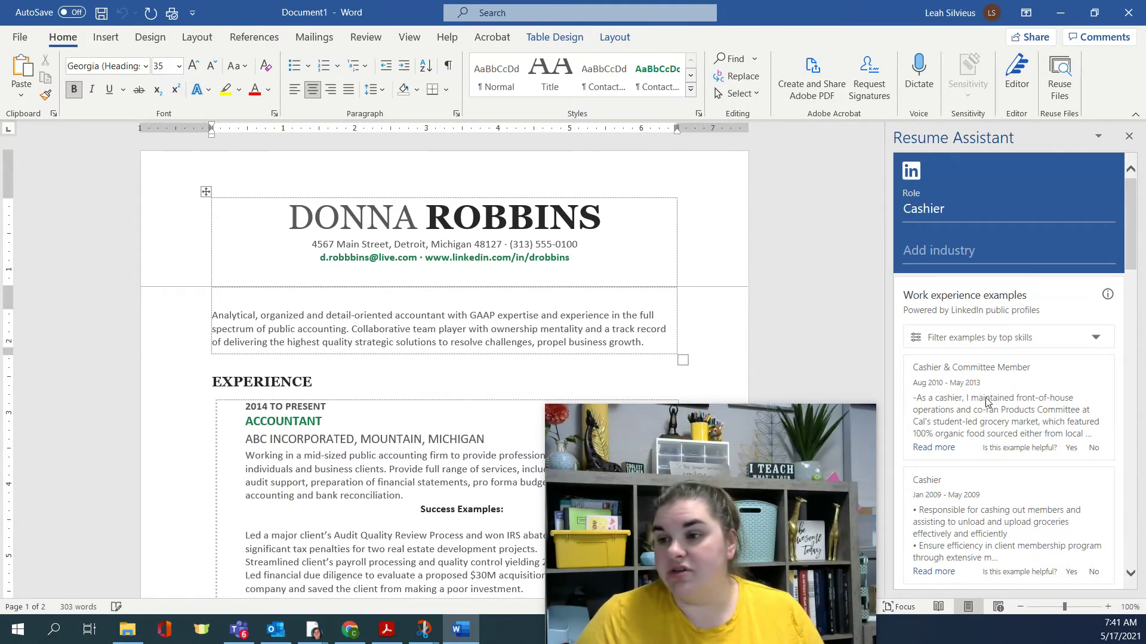
pyautogui.click(961, 470)
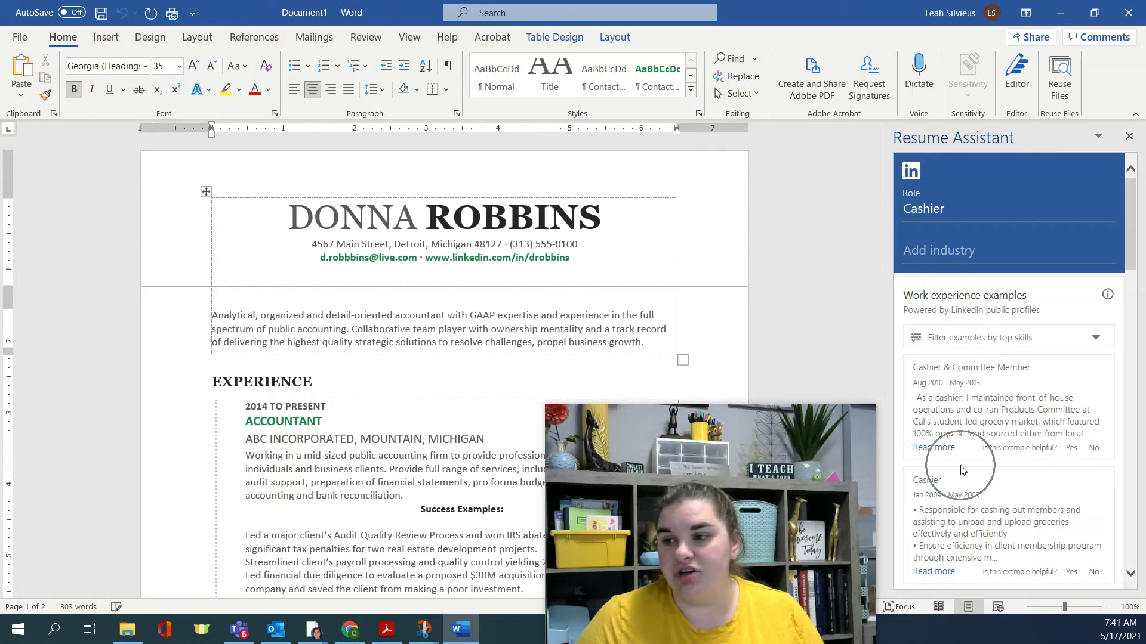
pyautogui.scroll(-10, 985, 417)
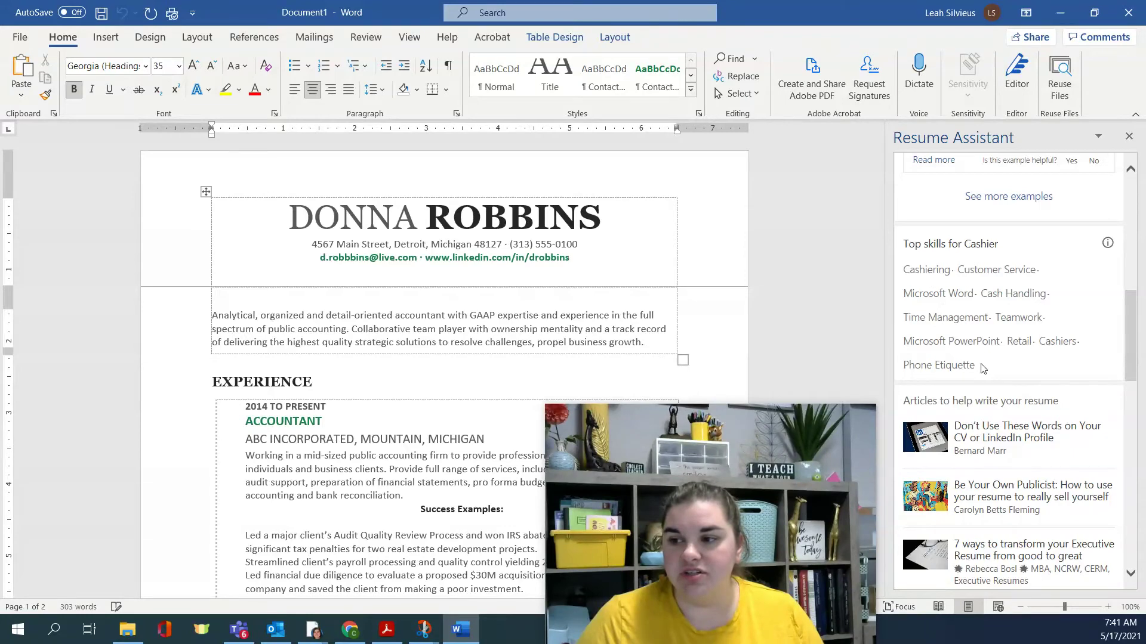
pyautogui.scroll(-3, 982, 369)
pyautogui.scroll(-4, 958, 377)
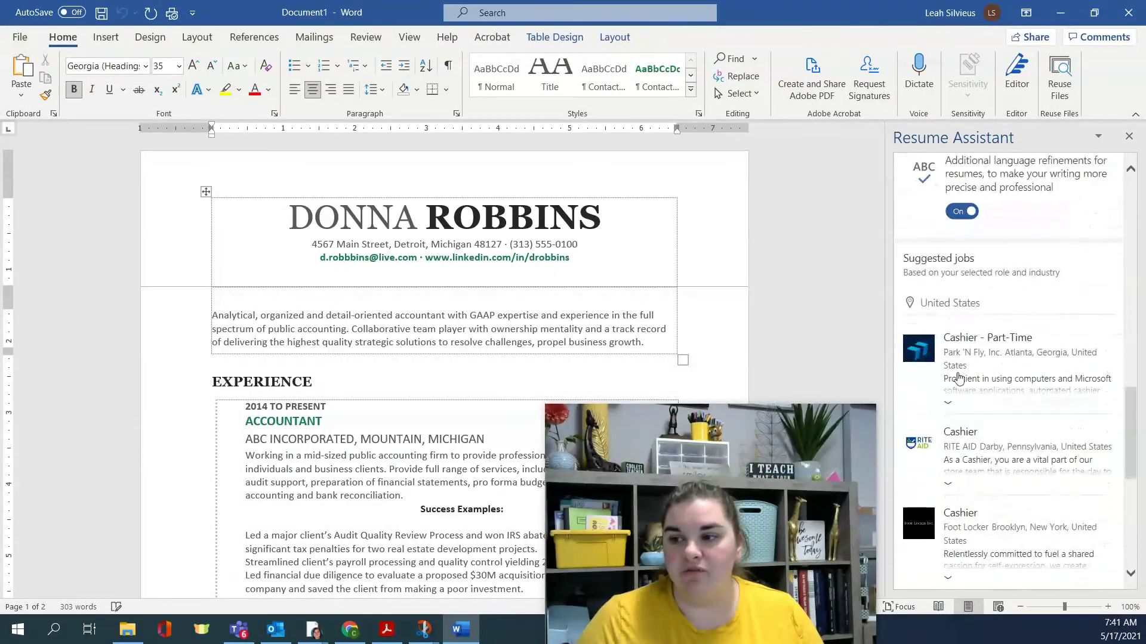
pyautogui.scroll(-6, 972, 442)
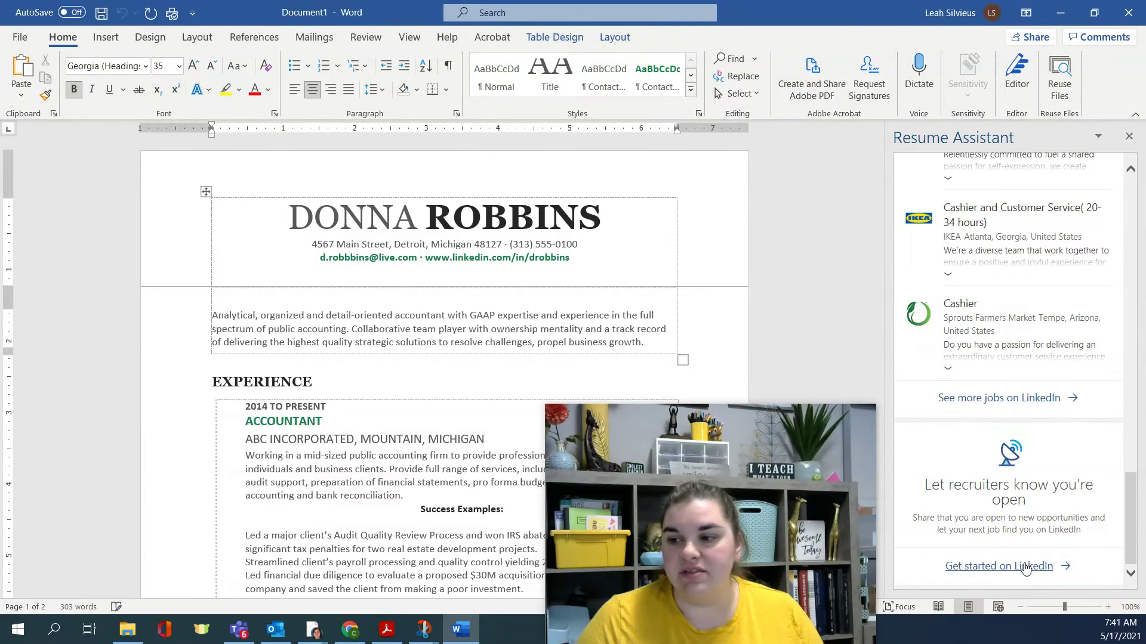
pyautogui.scroll(10, 1026, 570)
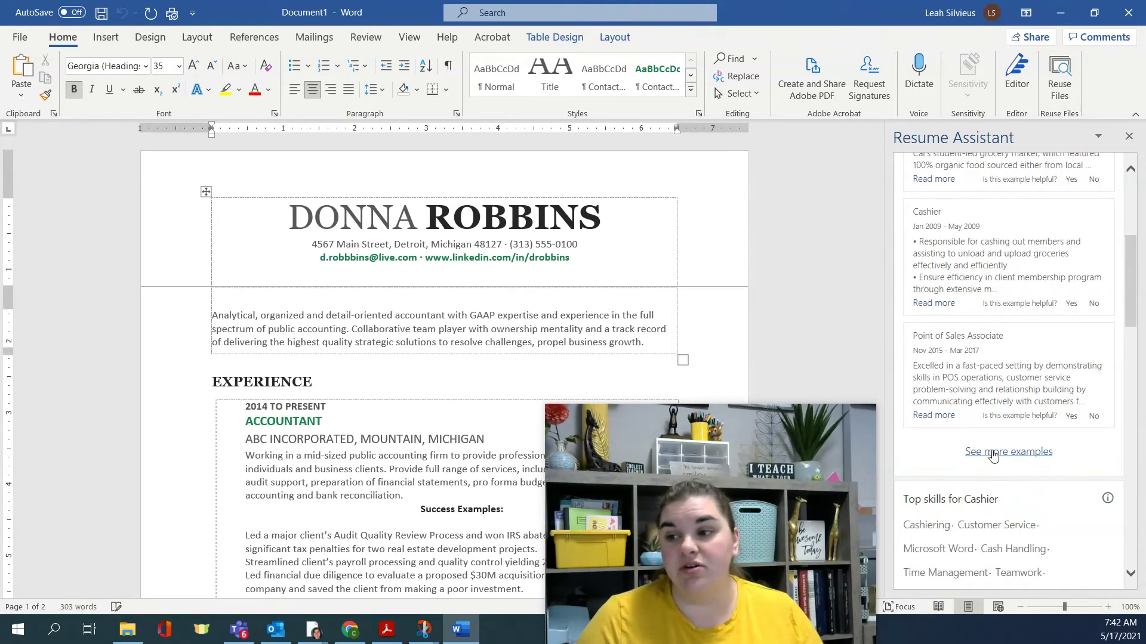
pyautogui.scroll(5, 993, 456)
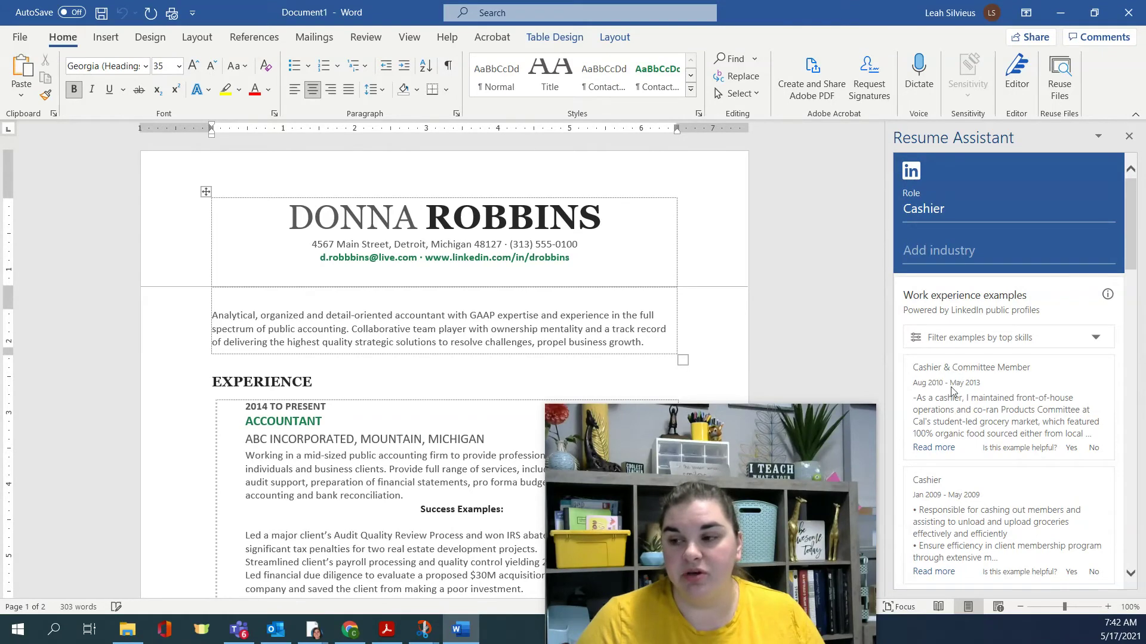
pyautogui.click(934, 448)
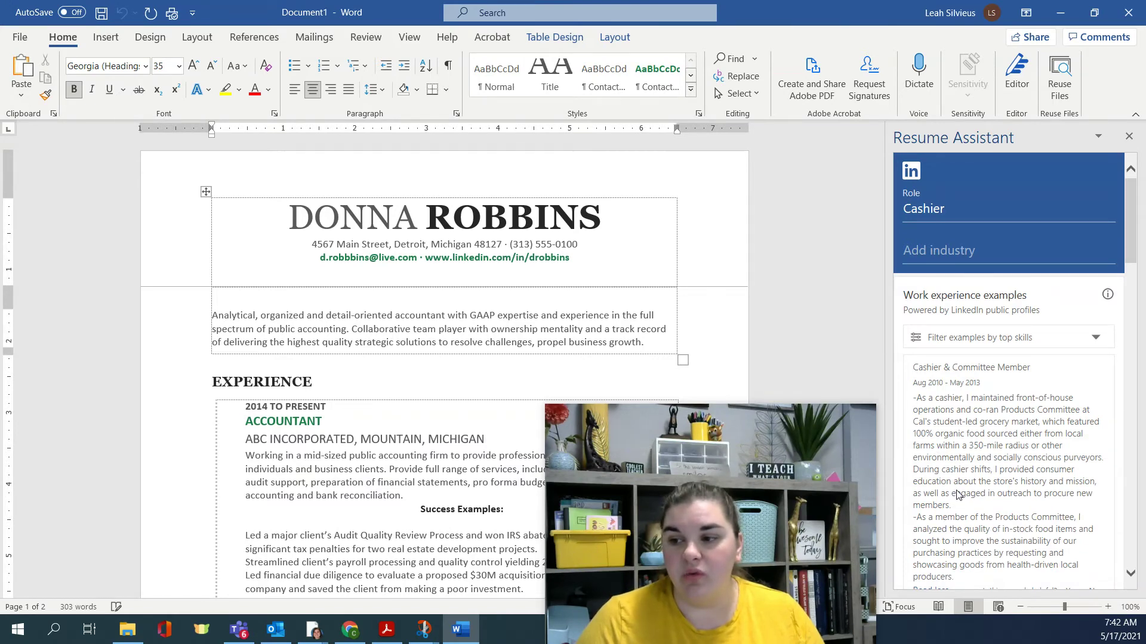
pyautogui.scroll(-1, 957, 494)
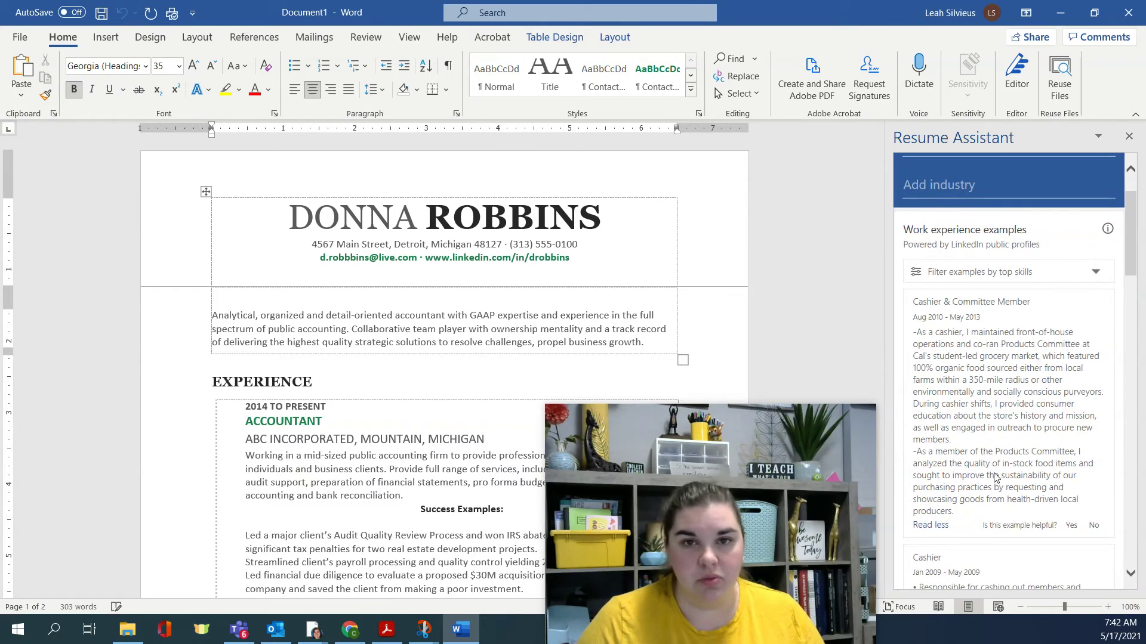
pyautogui.click(344, 469)
pyautogui.scroll(-8, 322, 436)
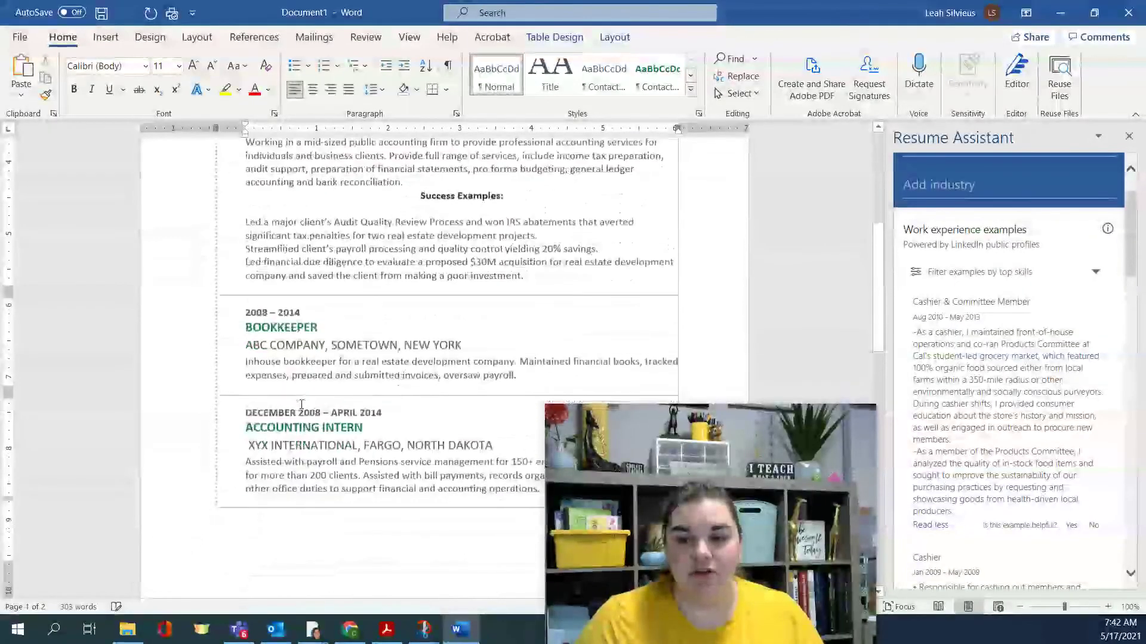
pyautogui.scroll(-2, 301, 405)
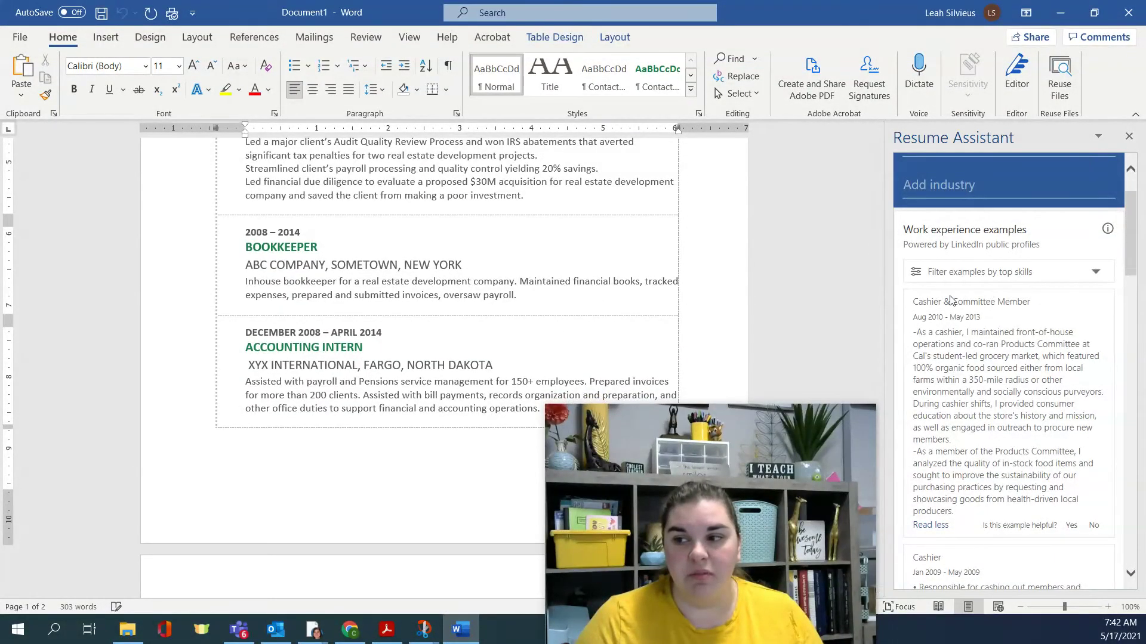
pyautogui.scroll(-14, 334, 413)
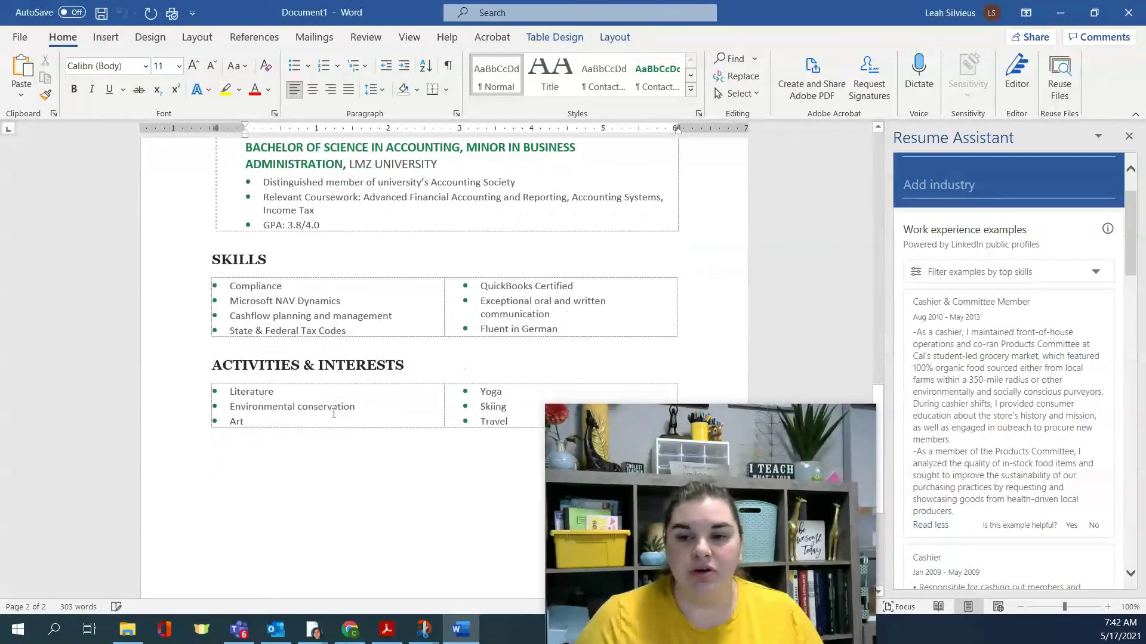
pyautogui.scroll(4, 340, 412)
pyautogui.scroll(-4, 358, 417)
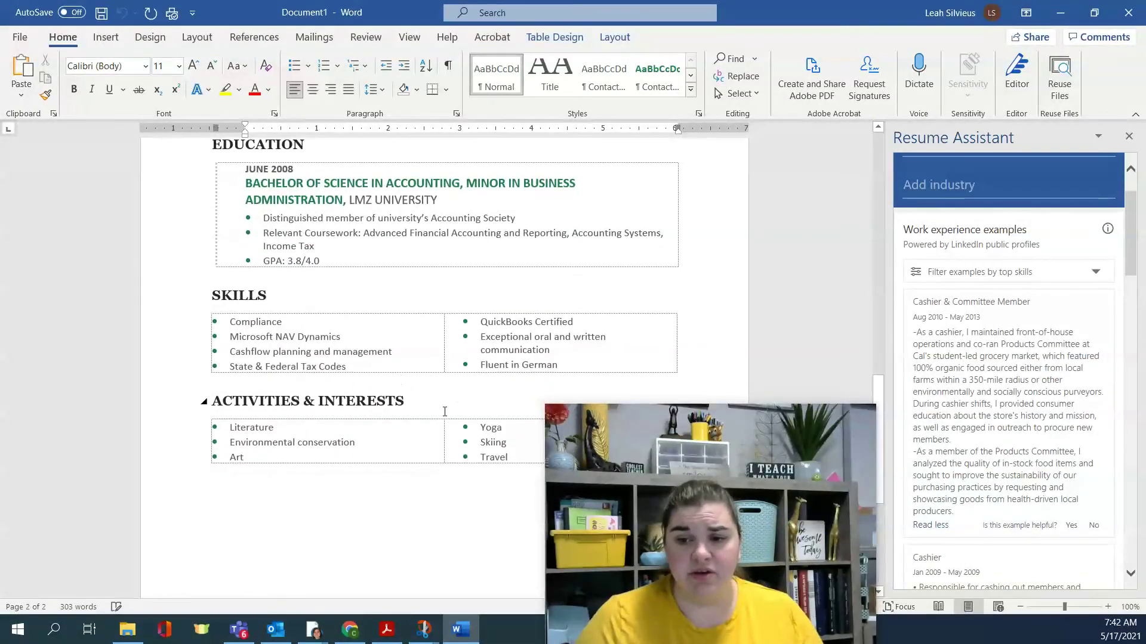
pyautogui.moveTo(408, 401); pyautogui.dragTo(228, 405)
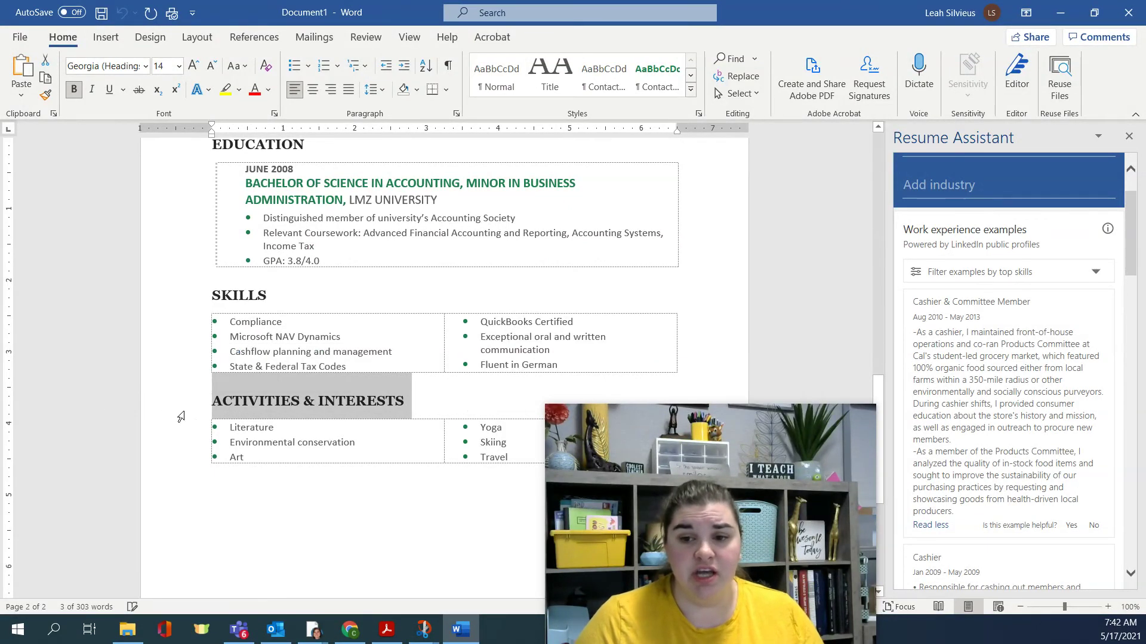
pyautogui.click(315, 399)
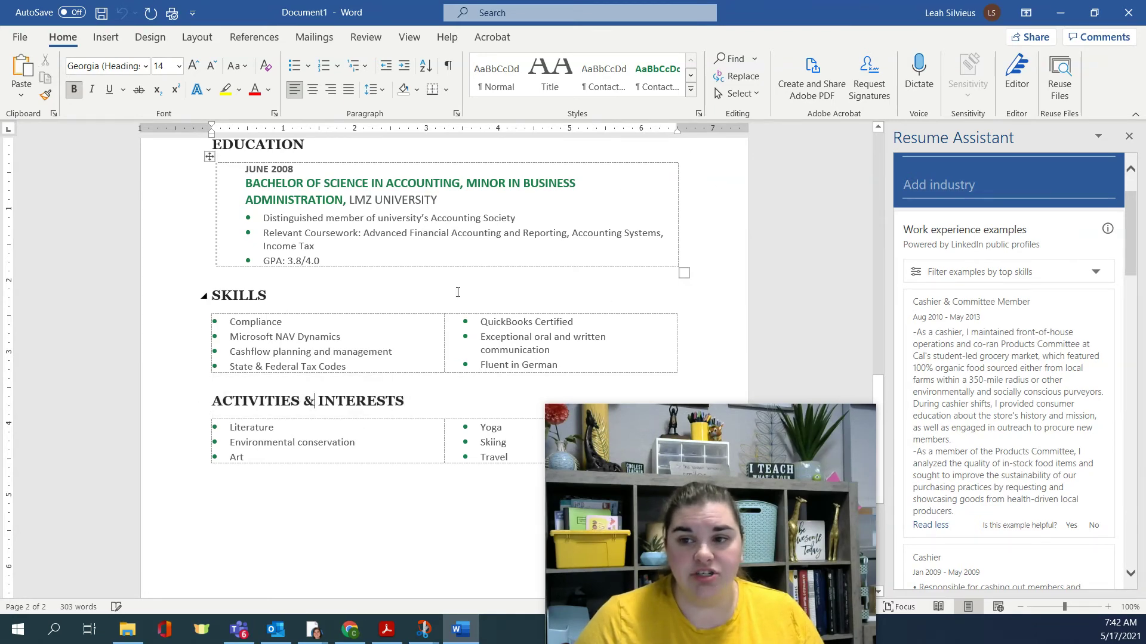
# Zoom out to 30%, then 50%, so both resume pages sit side by side.
pyautogui.keyDown('ctrl'); pyautogui.scroll(-7, 457, 292); pyautogui.keyUp('ctrl')
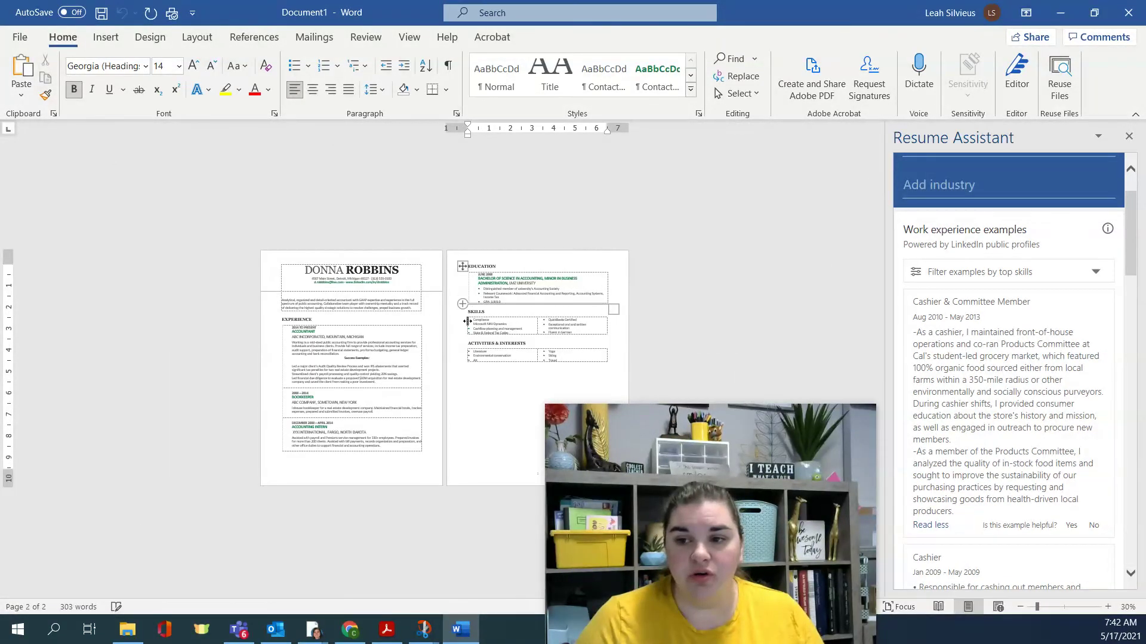
pyautogui.keyDown('ctrl'); pyautogui.scroll(2, 468, 322); pyautogui.keyUp('ctrl')
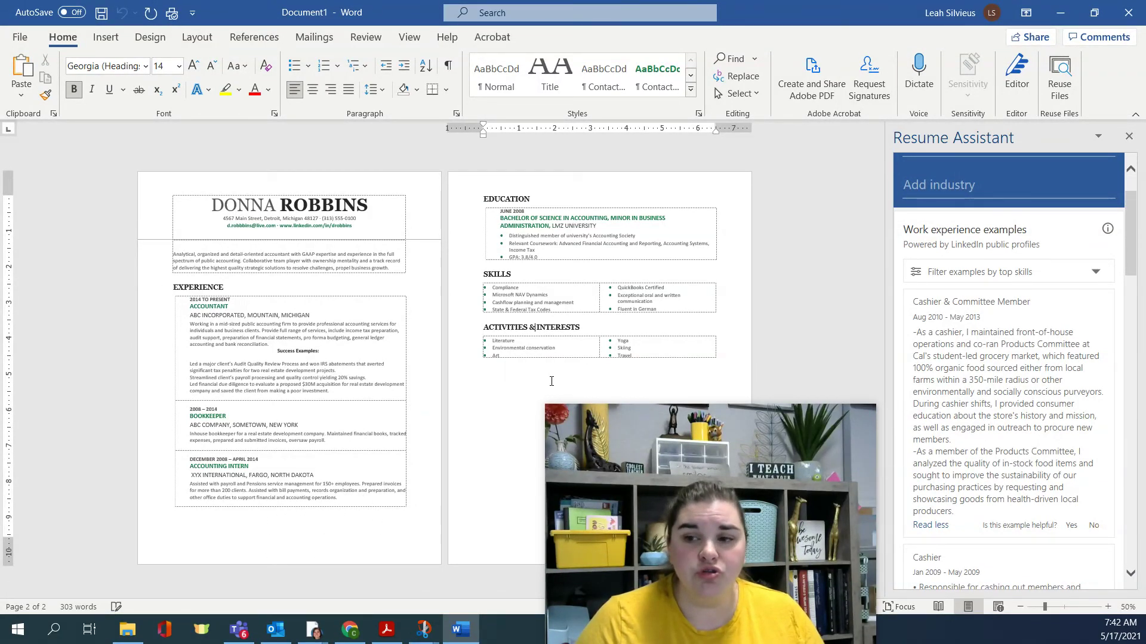
pyautogui.click(283, 530)
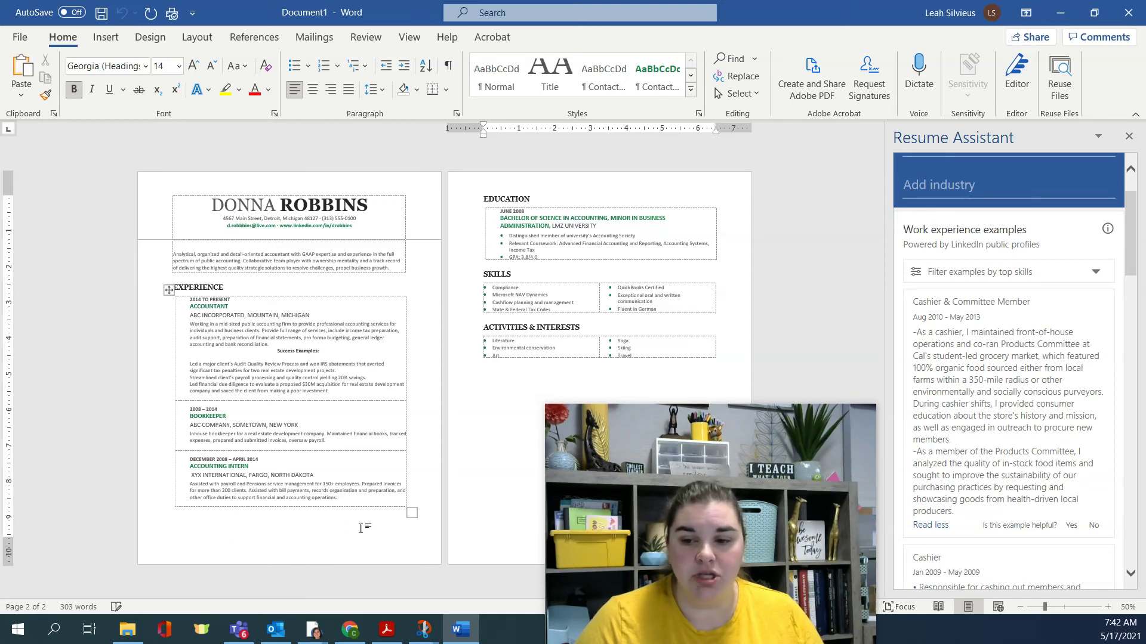
pyautogui.click(487, 532)
pyautogui.click(305, 534)
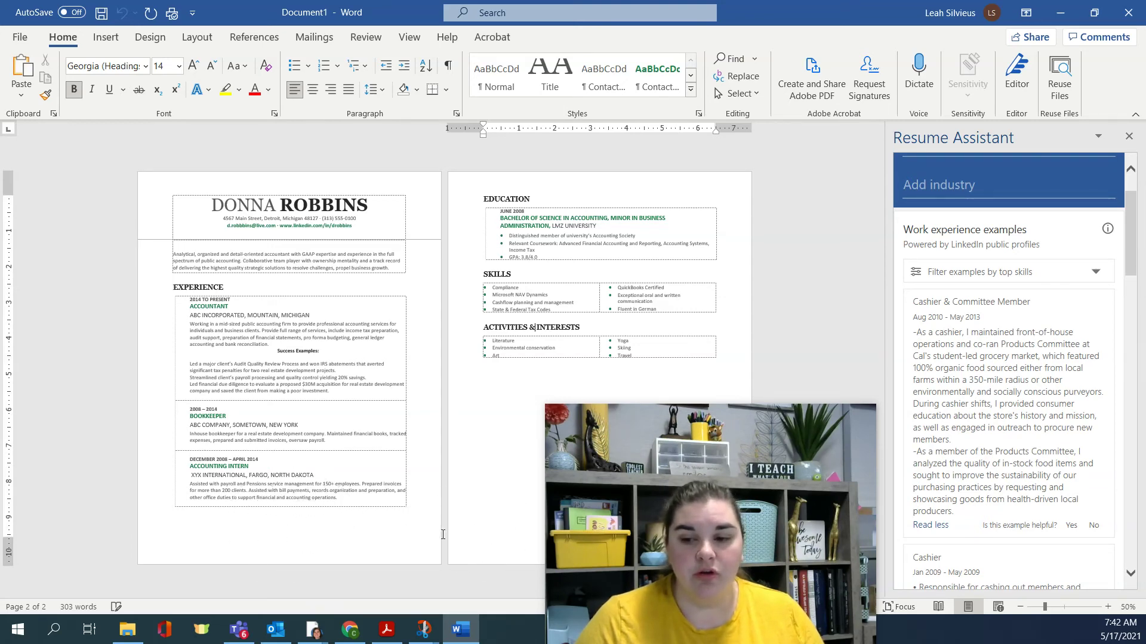
pyautogui.click(476, 533)
pyautogui.moveTo(231, 352); pyautogui.dragTo(233, 375)
pyautogui.click(113, 352)
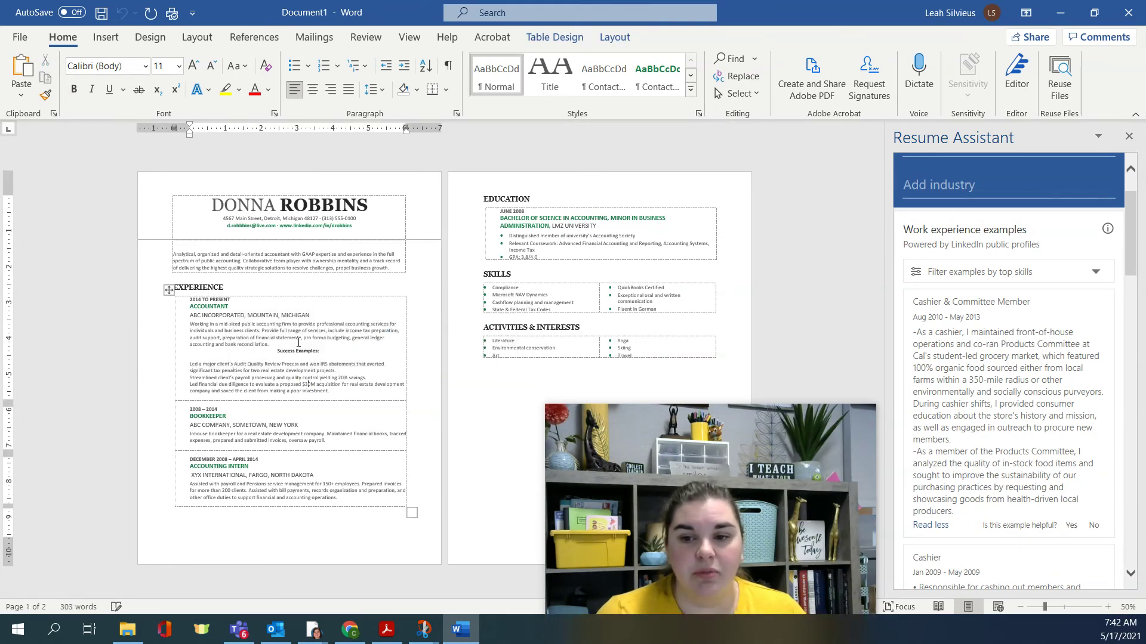
pyautogui.moveTo(334, 390); pyautogui.dragTo(189, 363)
pyautogui.click(294, 66)
pyautogui.click(348, 399)
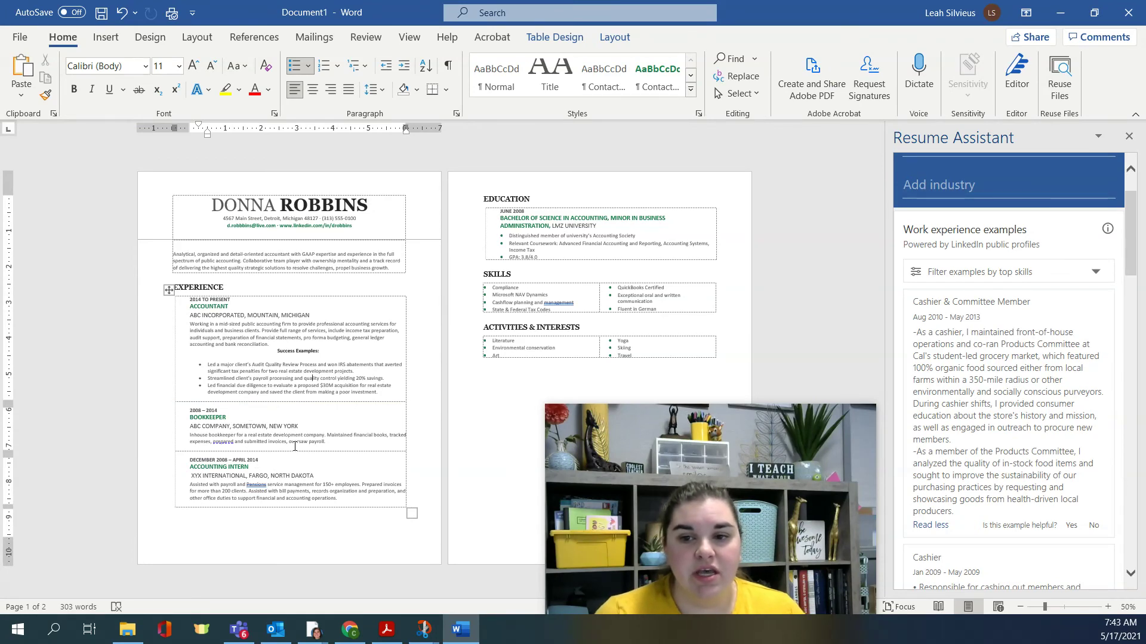
pyautogui.hotkey('ctrl', 'z')
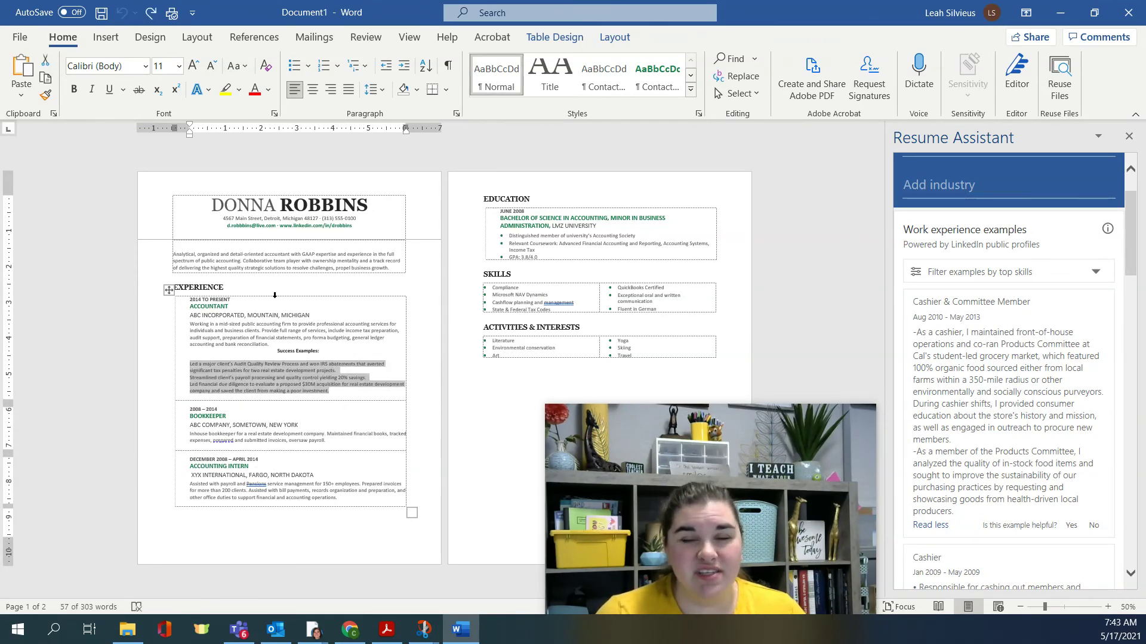